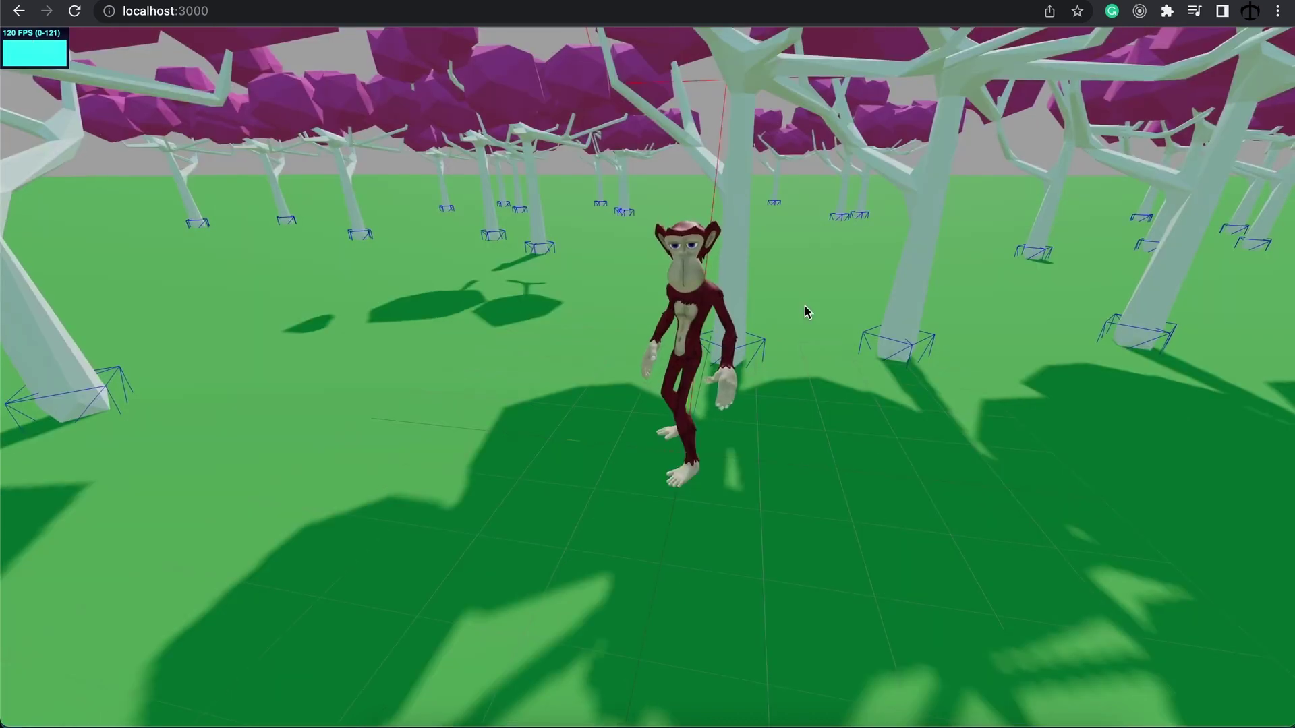
- Walk the monkey character forward, backward and sideways through the forest scene while orbiting the camera around it
{"action": "key", "text": "s"}
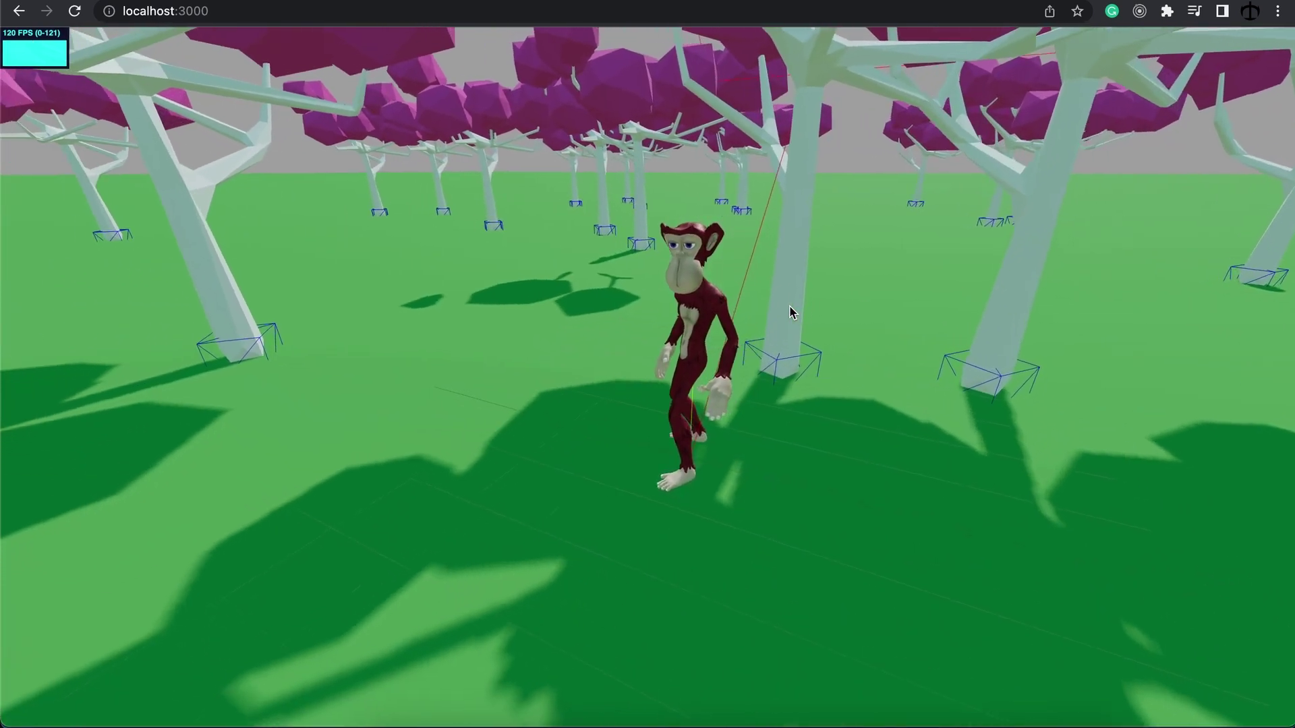
{"action": "key", "text": "d"}
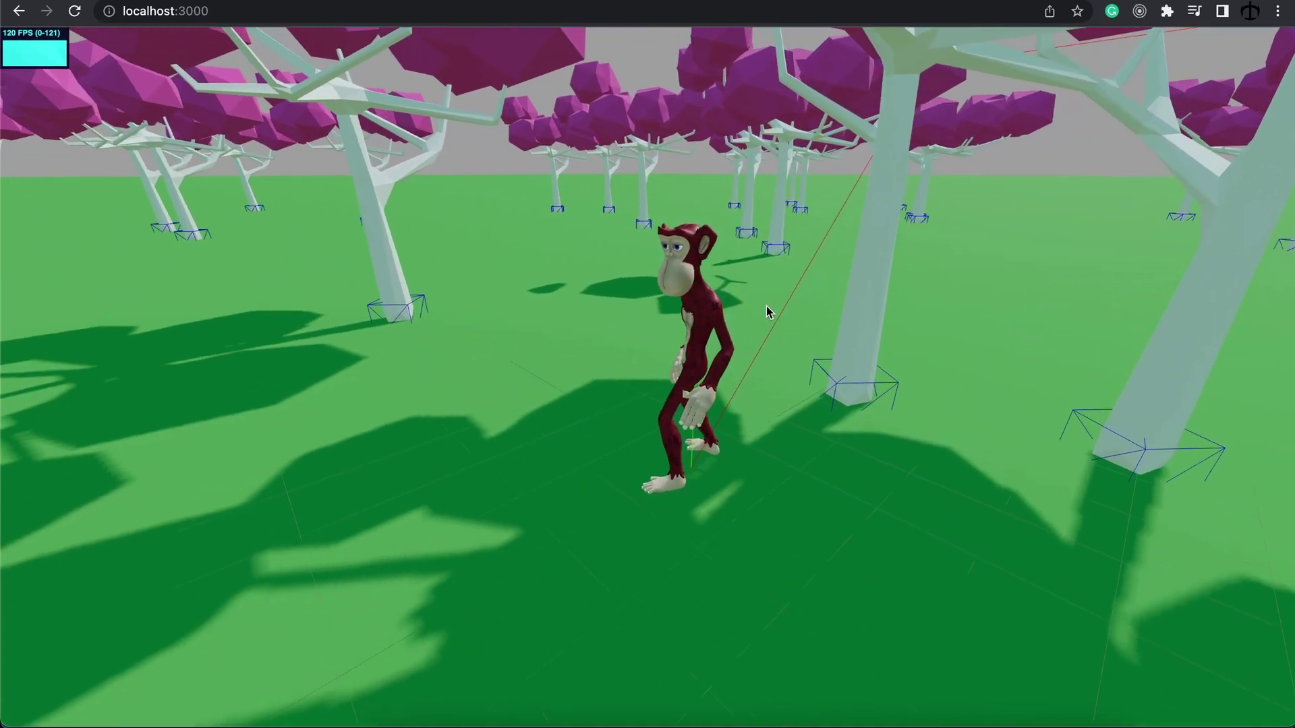
{"action": "key", "text": "w"}
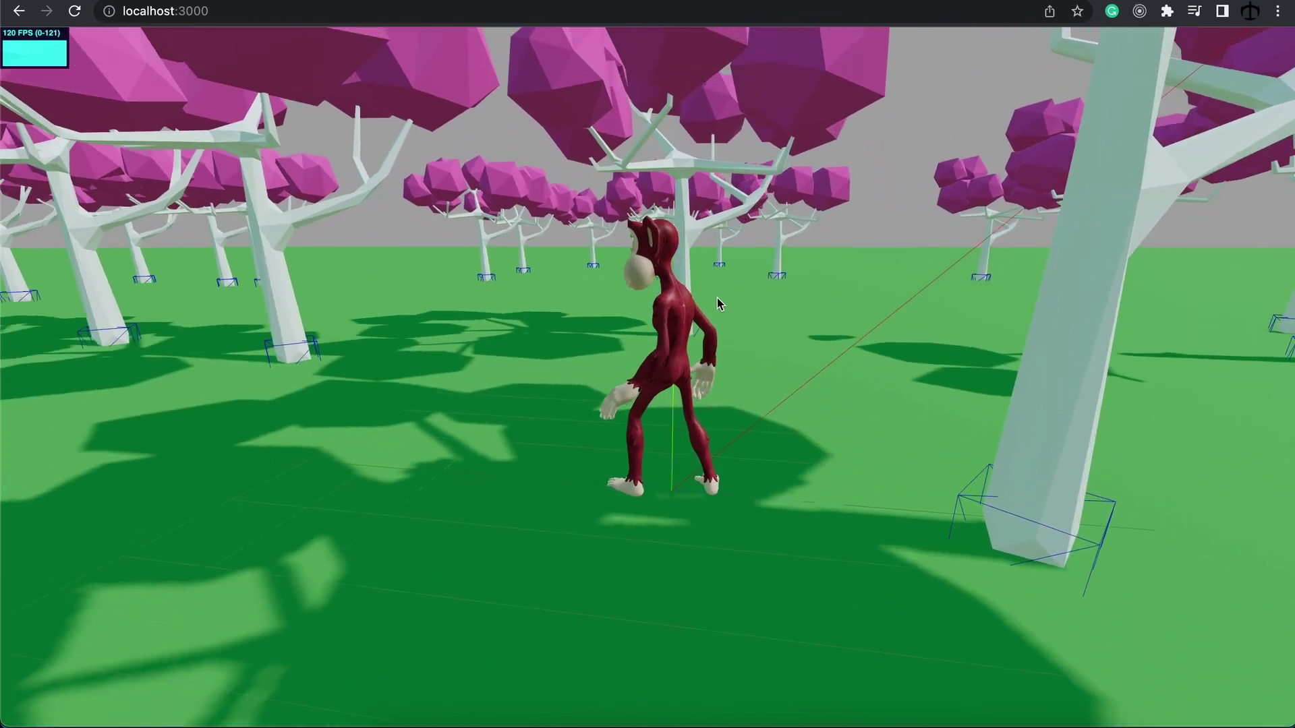
{"action": "key", "text": "w"}
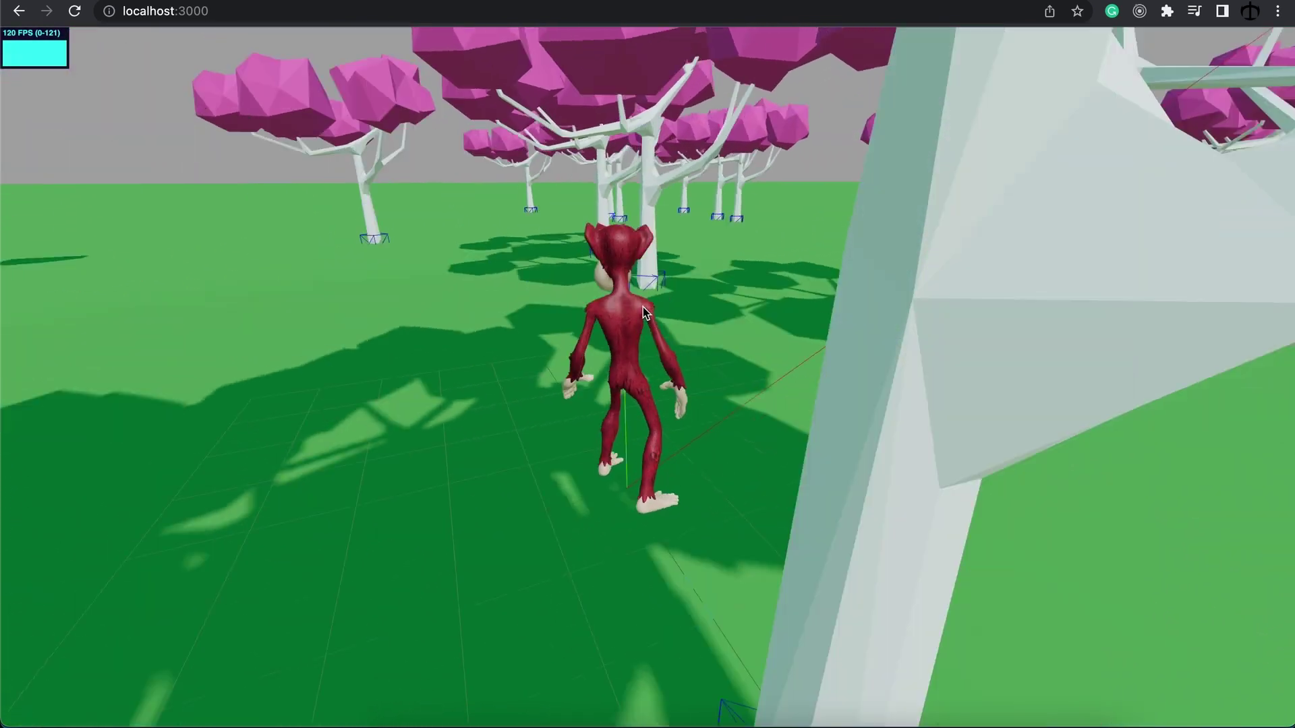
{"action": "key", "text": "w"}
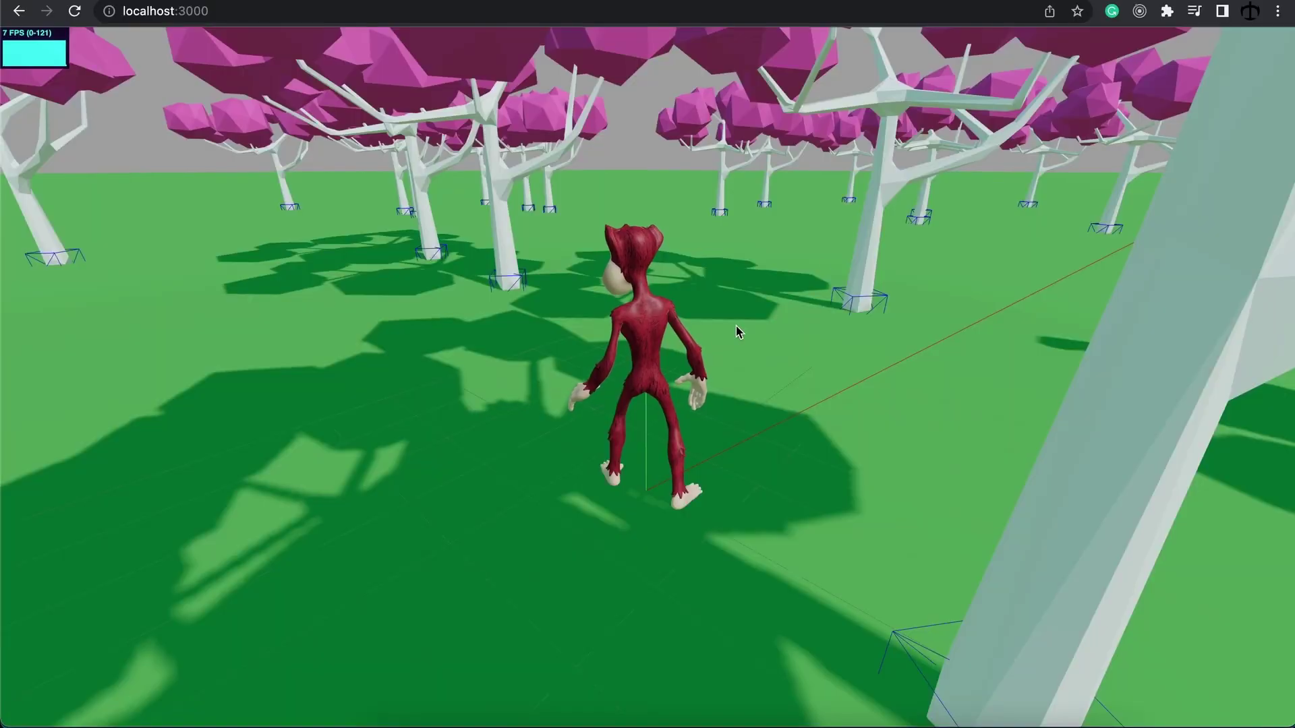
{"action": "left_click_drag", "start_coordinate": [735, 326], "coordinate": [815, 310]}
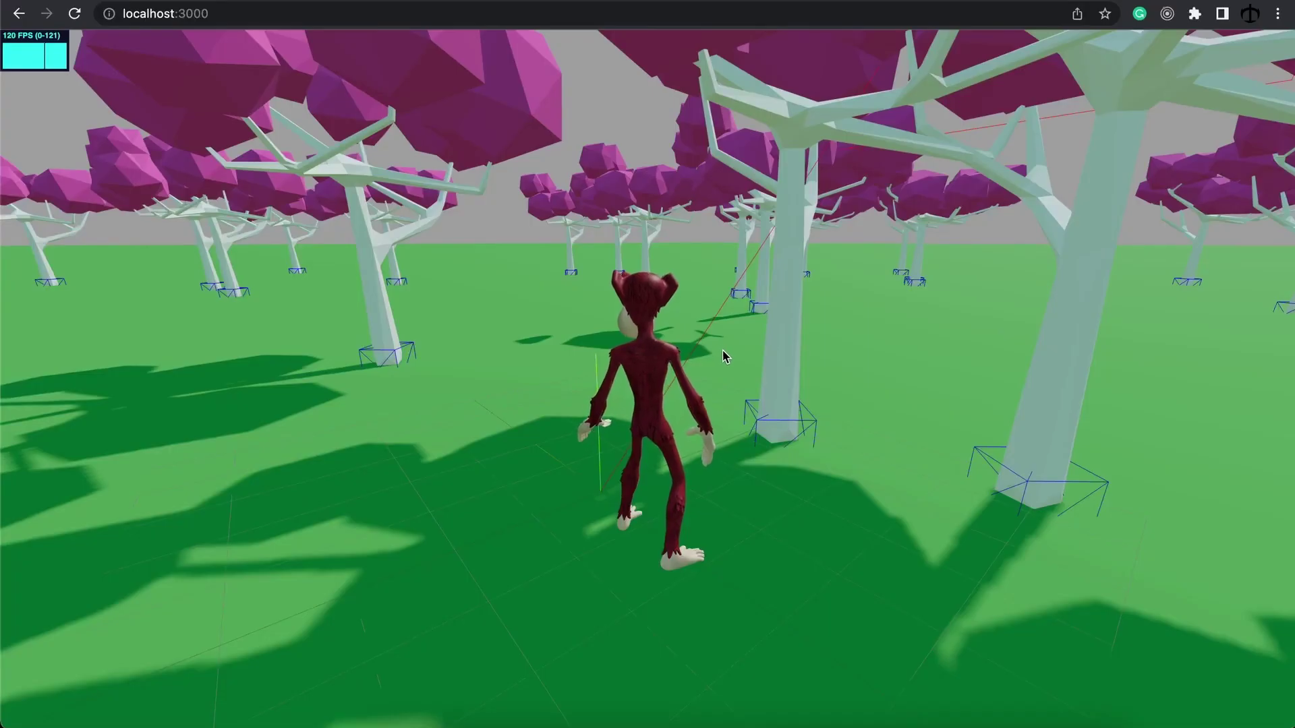
{"action": "left_click_drag", "start_coordinate": [732, 349], "coordinate": [626, 262]}
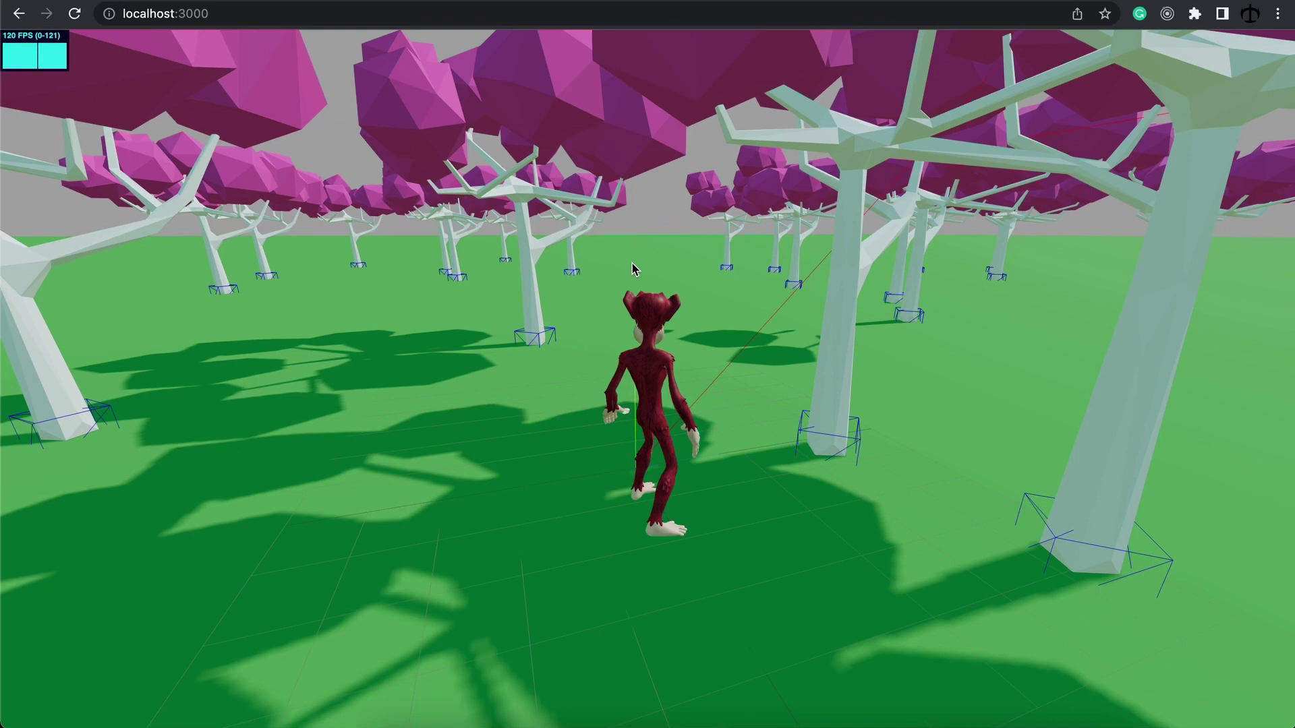
{"action": "key", "text": "s"}
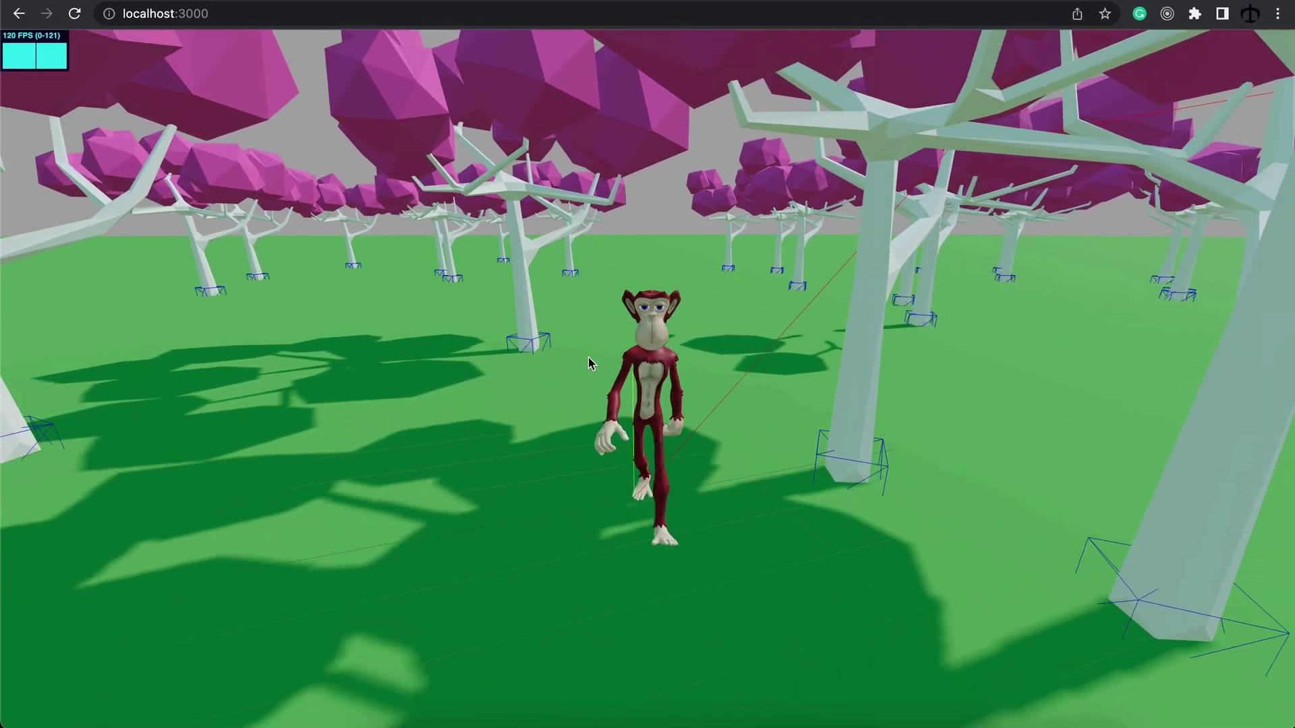
{"action": "key", "text": "d"}
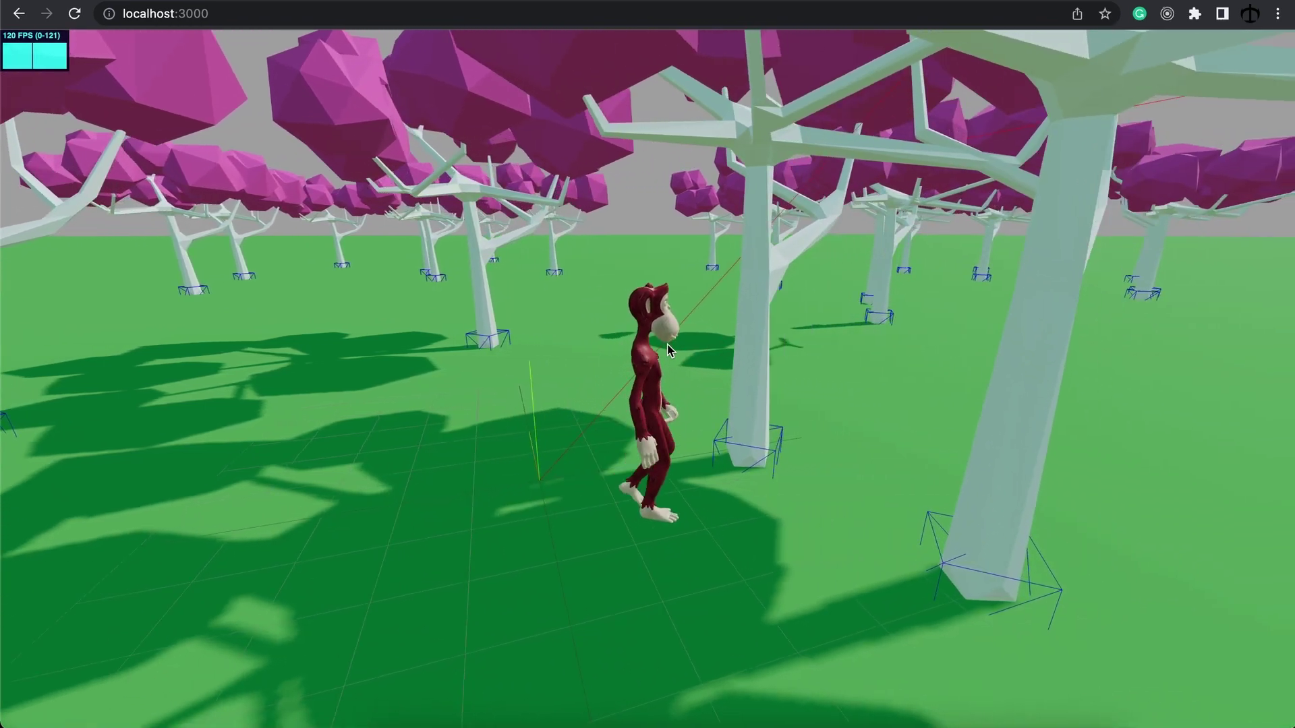
{"action": "key", "text": "a"}
{"action": "key", "text": "w"}
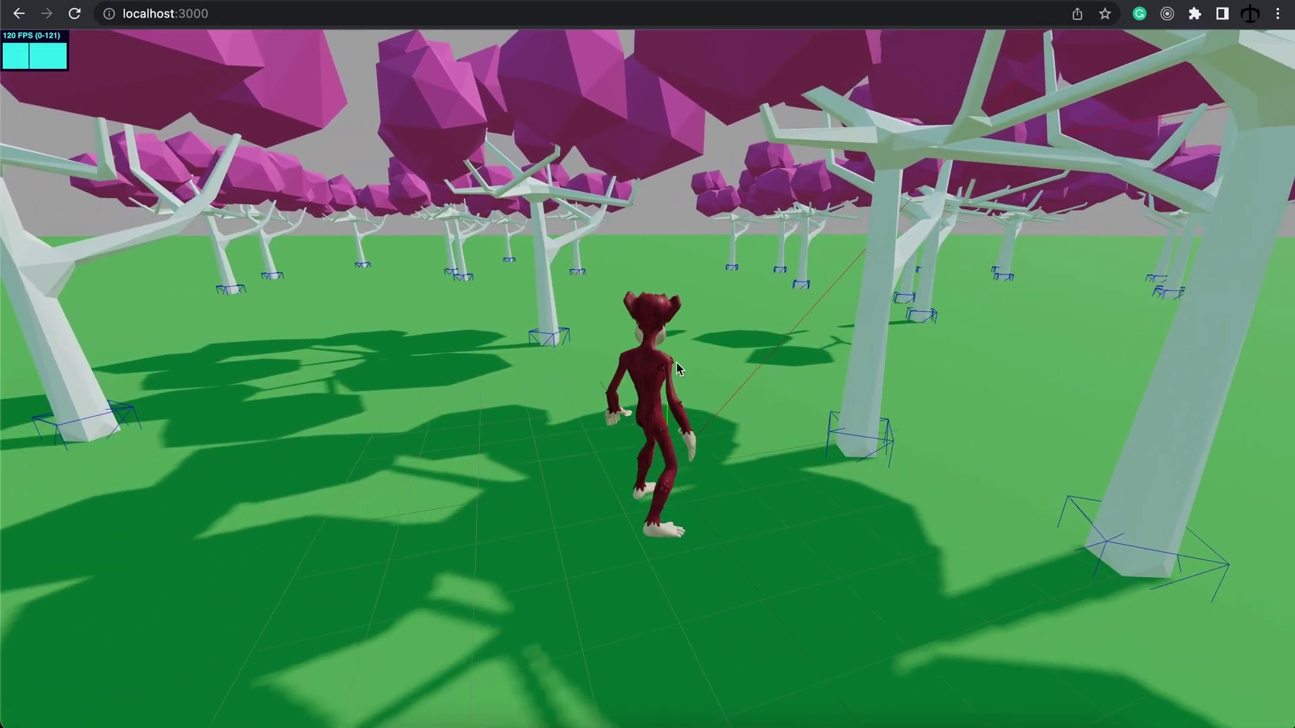
{"action": "left_click_drag", "start_coordinate": [722, 363], "coordinate": [765, 309]}
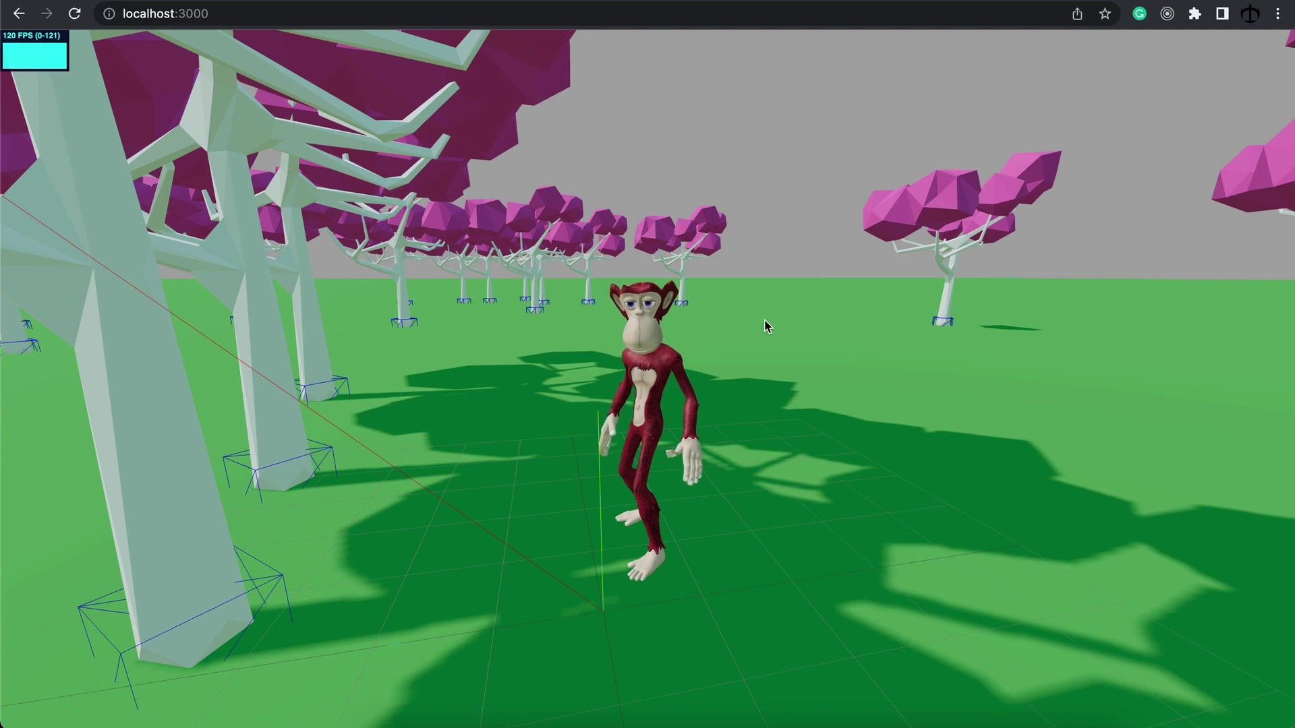
{"action": "left_click_drag", "start_coordinate": [766, 325], "coordinate": [797, 398]}
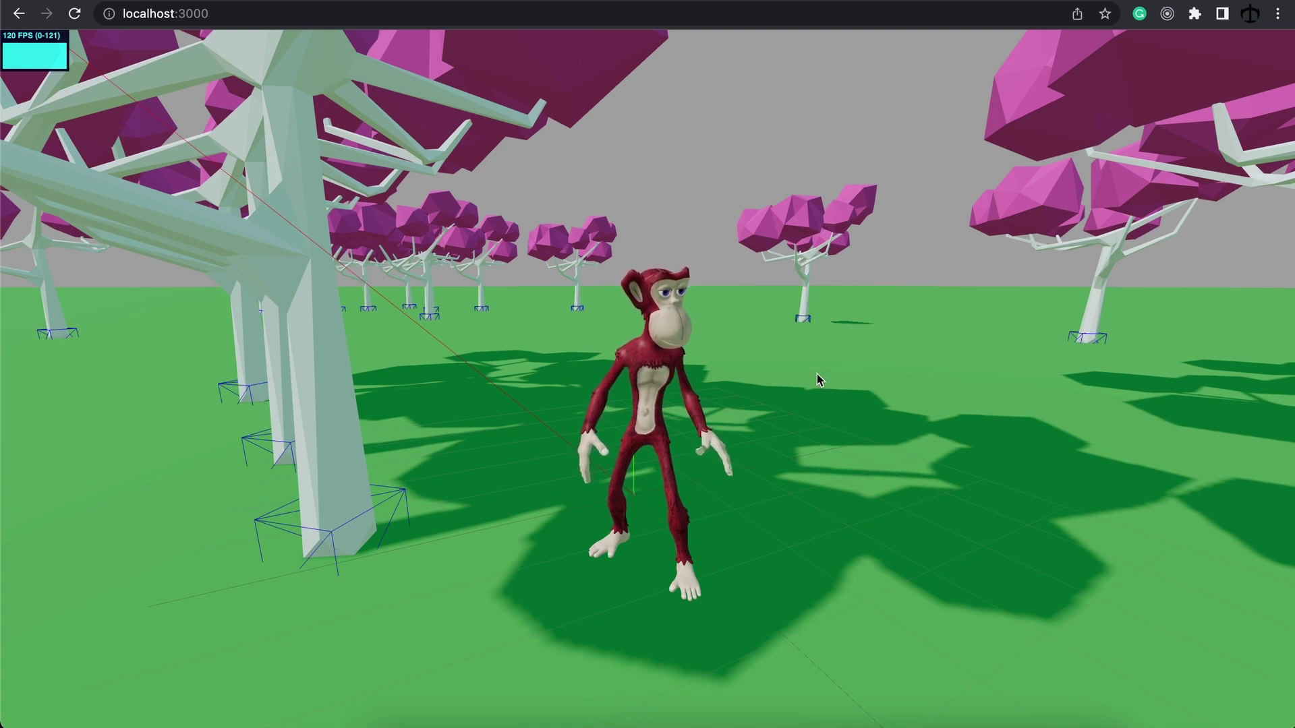
{"action": "key", "text": "w"}
{"action": "key", "text": "a"}
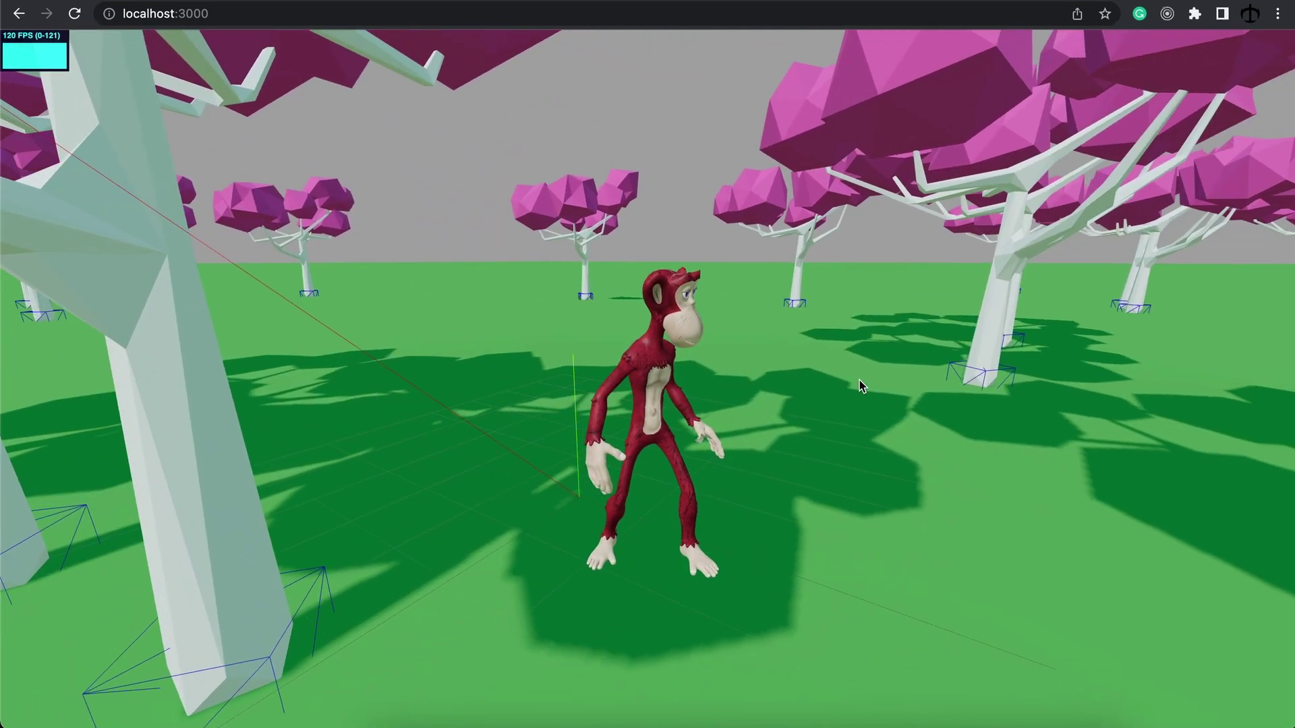
{"action": "key", "text": "w"}
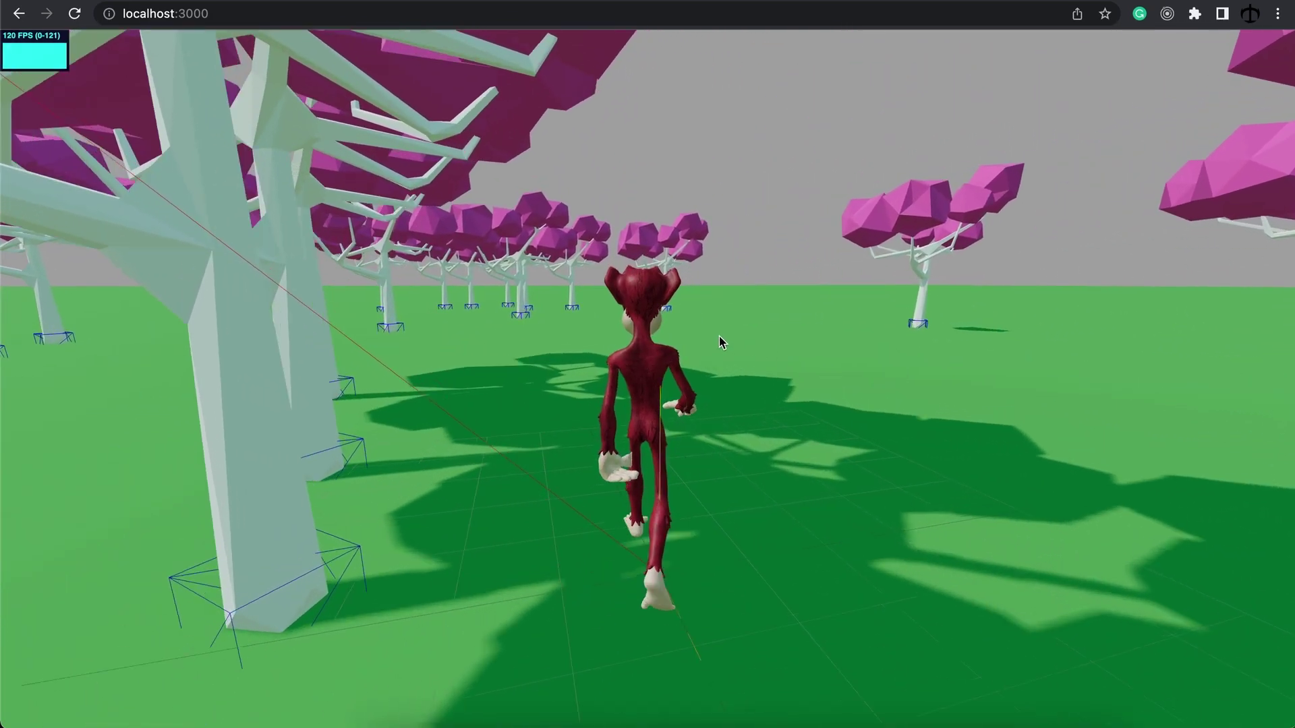
{"action": "key", "text": "a"}
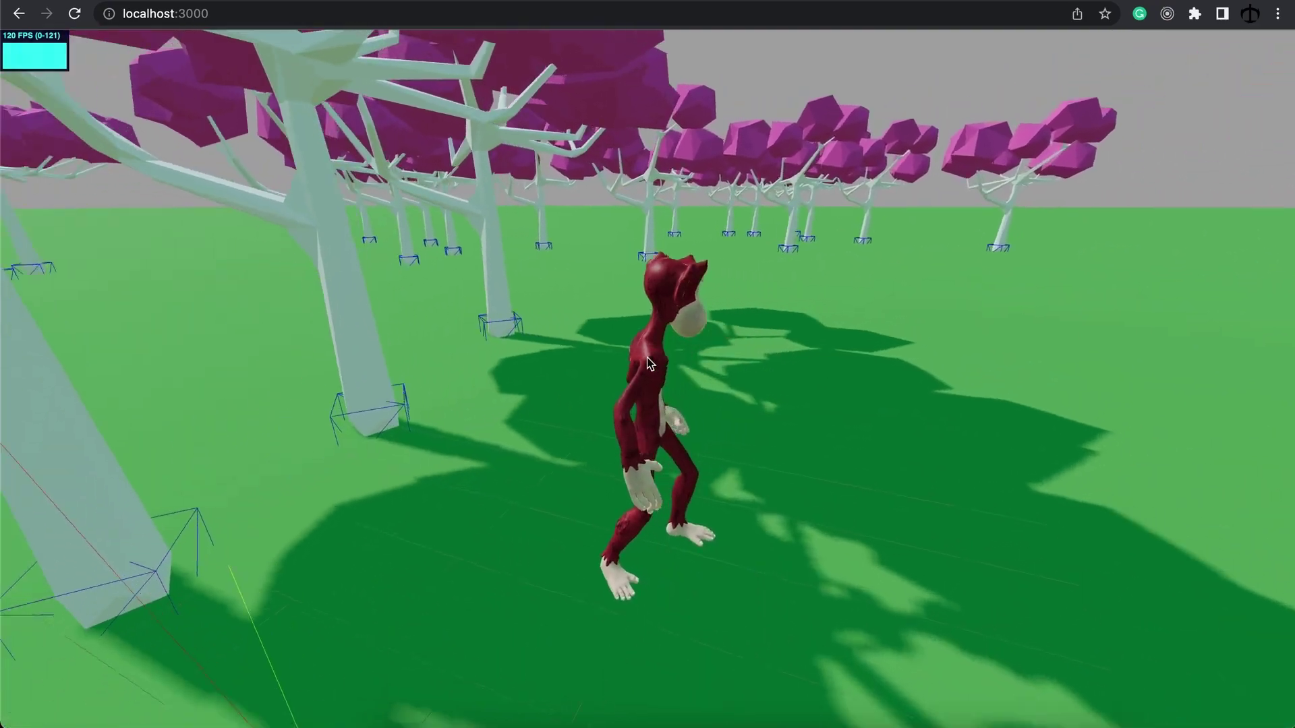
{"action": "key", "text": "s"}
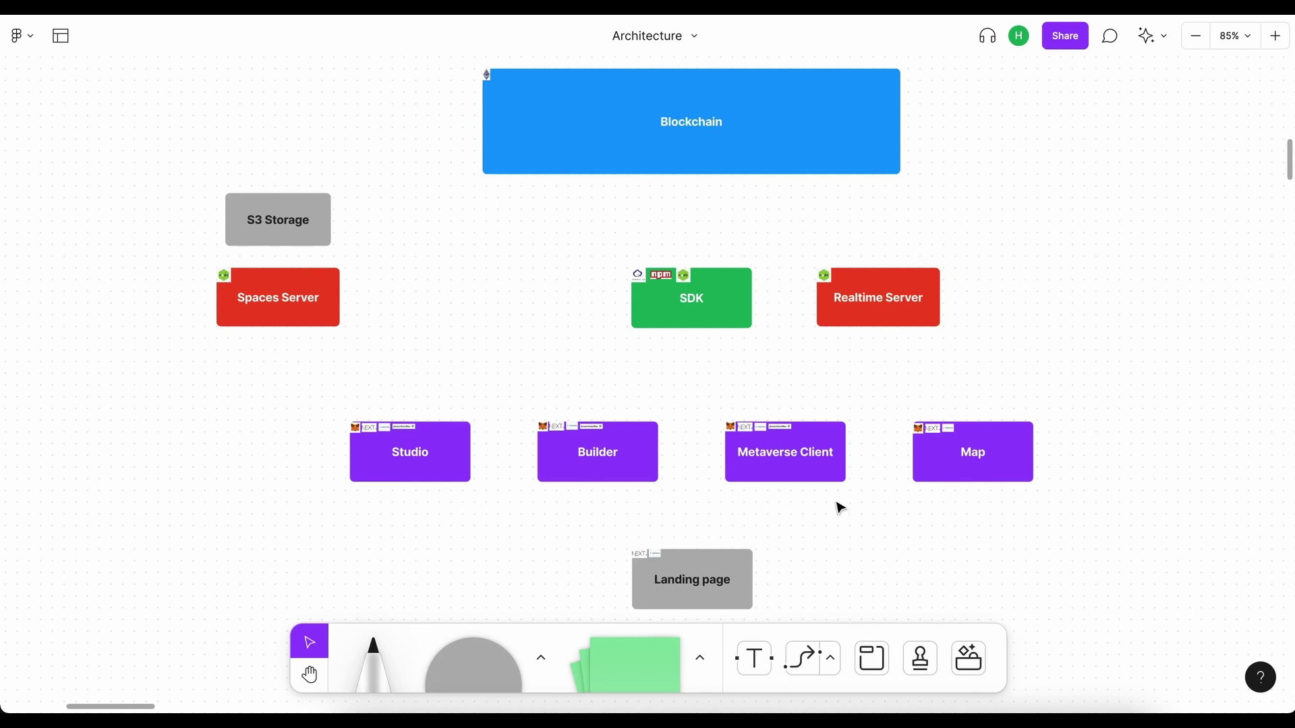
- Switch to the Architecture board in FigJam and point out the Metaverse Client, the row of purple app boxes and the Landing page
{"action": "left_click", "coordinate": [806, 469]}
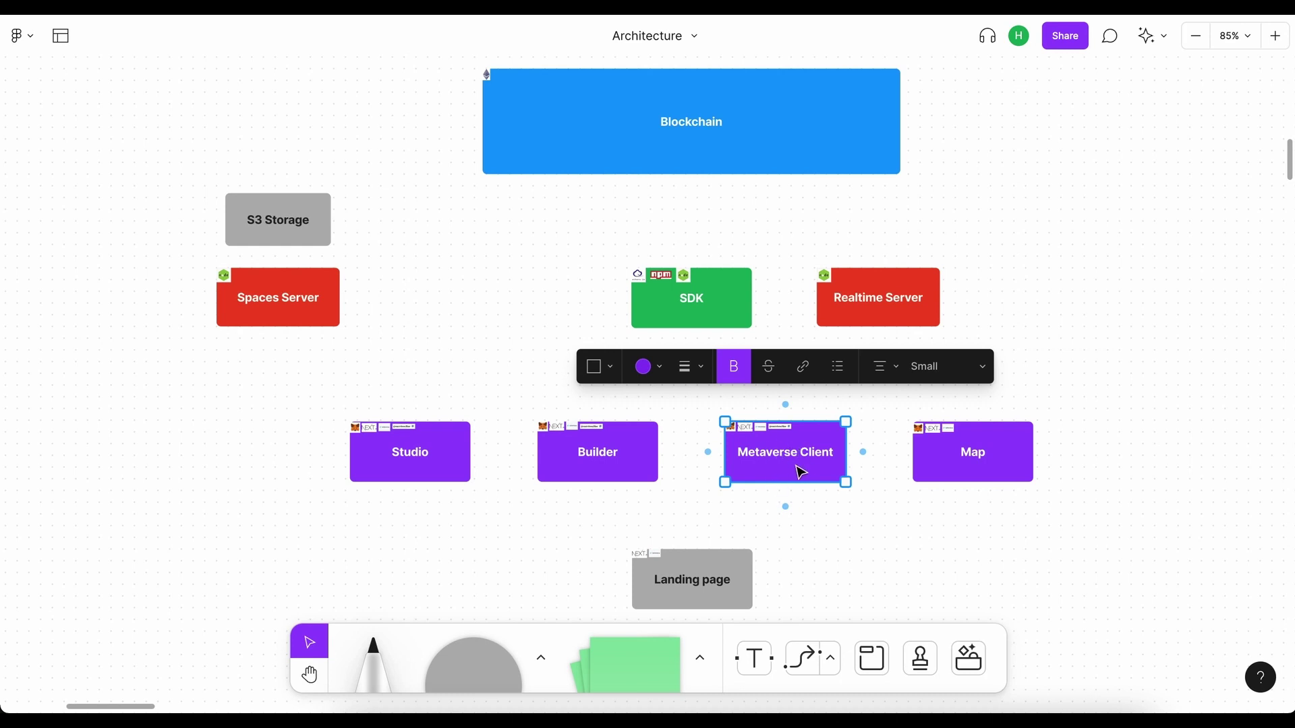
{"action": "left_click", "coordinate": [1078, 343]}
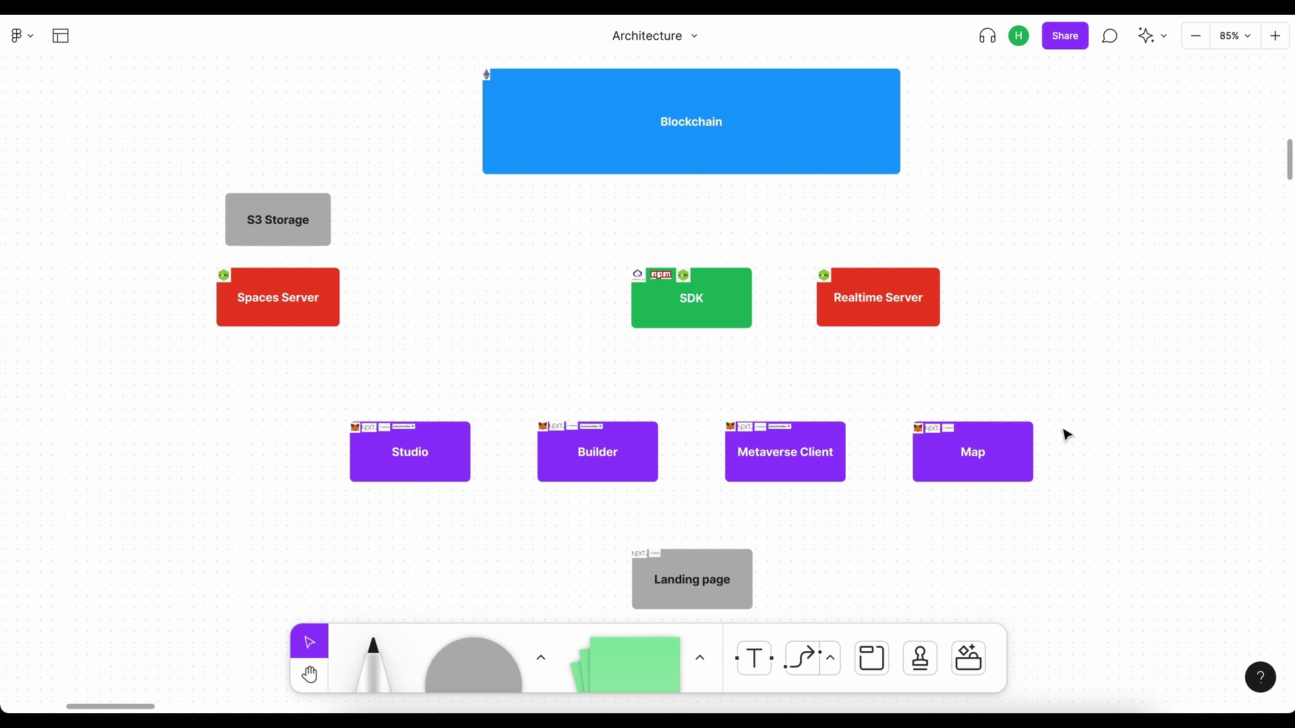
{"action": "scroll", "coordinate": [965, 479], "scroll_direction": "down", "scroll_amount": 1}
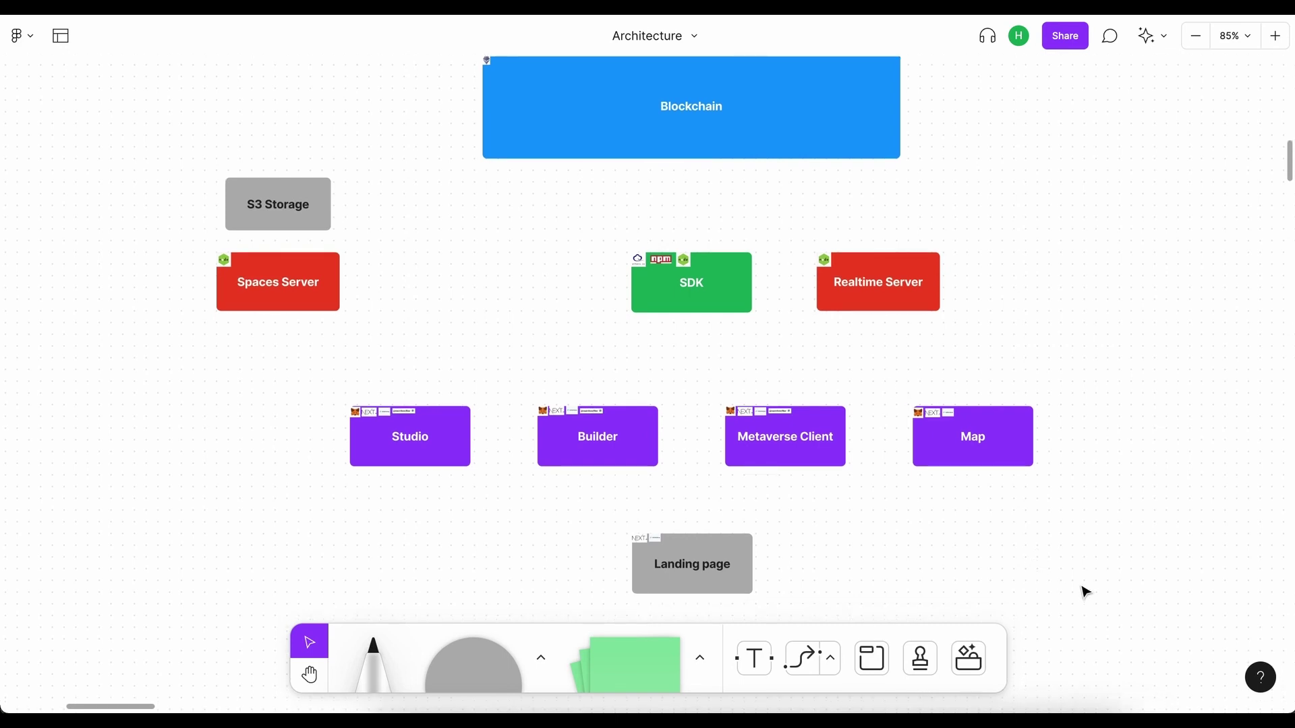
{"action": "left_click_drag", "start_coordinate": [1077, 589], "coordinate": [311, 410]}
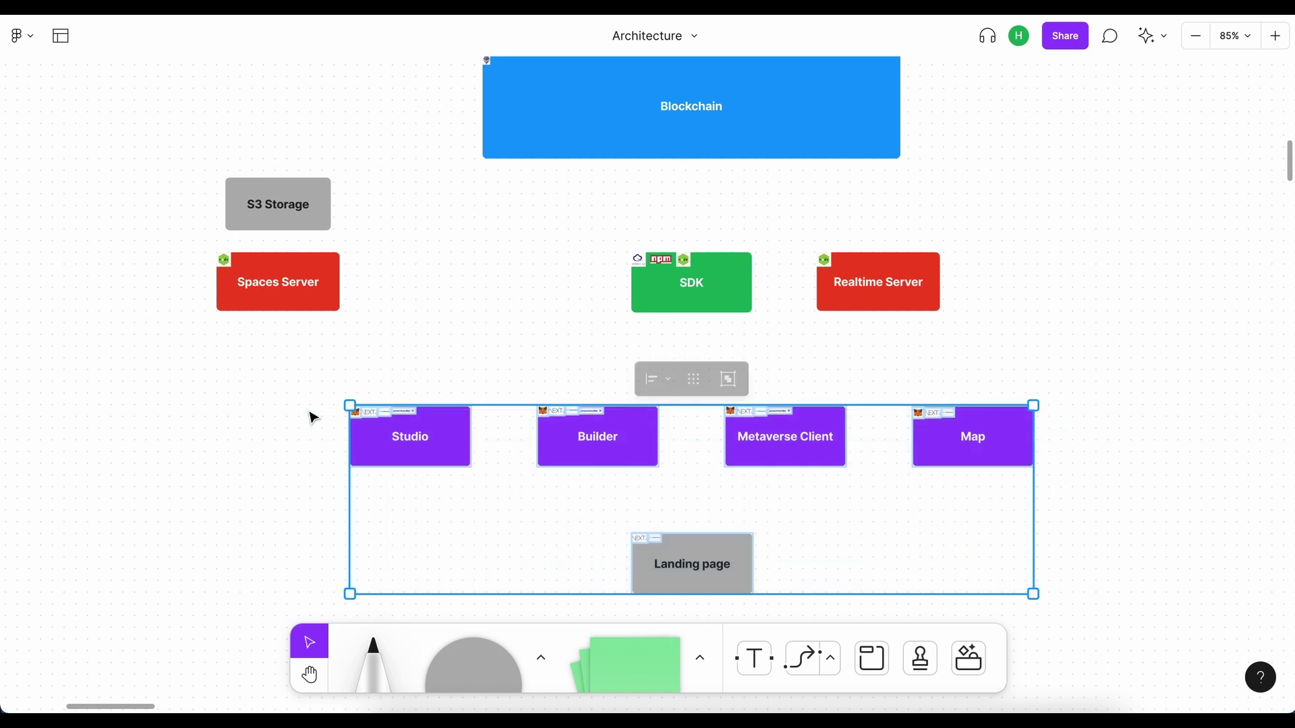
{"action": "left_click", "coordinate": [284, 487]}
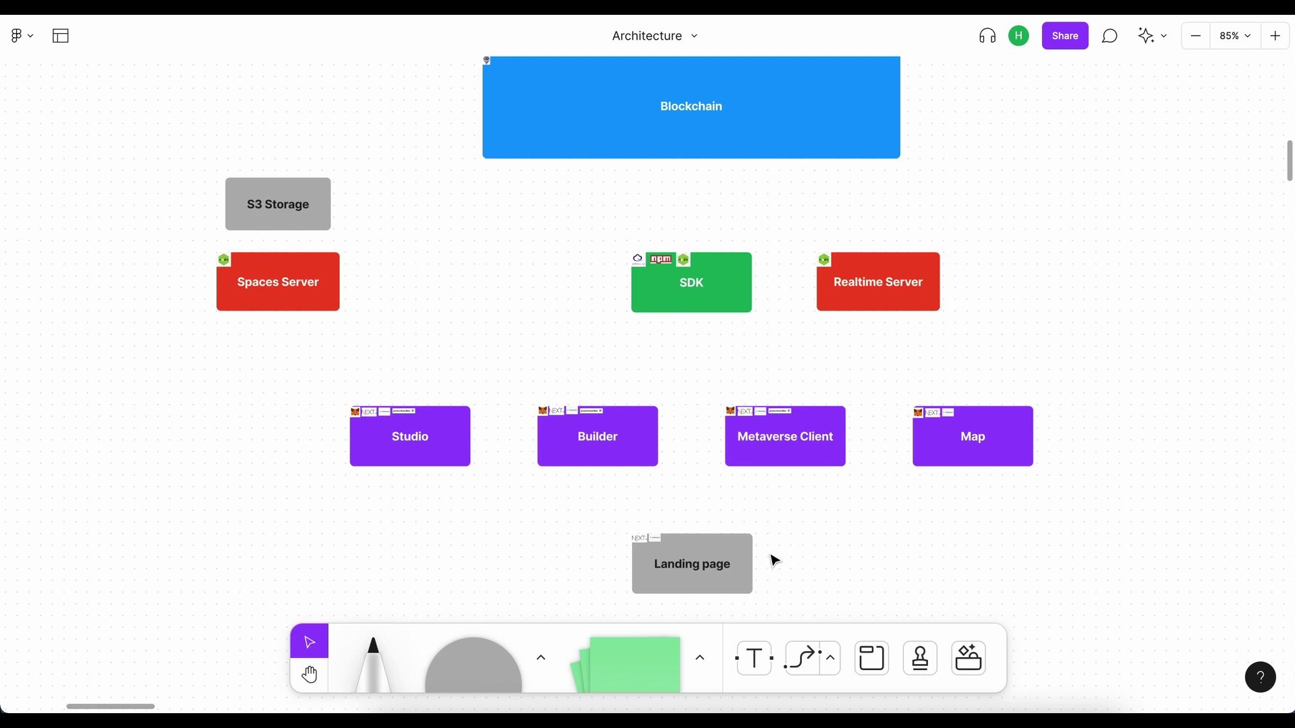
{"action": "left_click", "coordinate": [712, 588]}
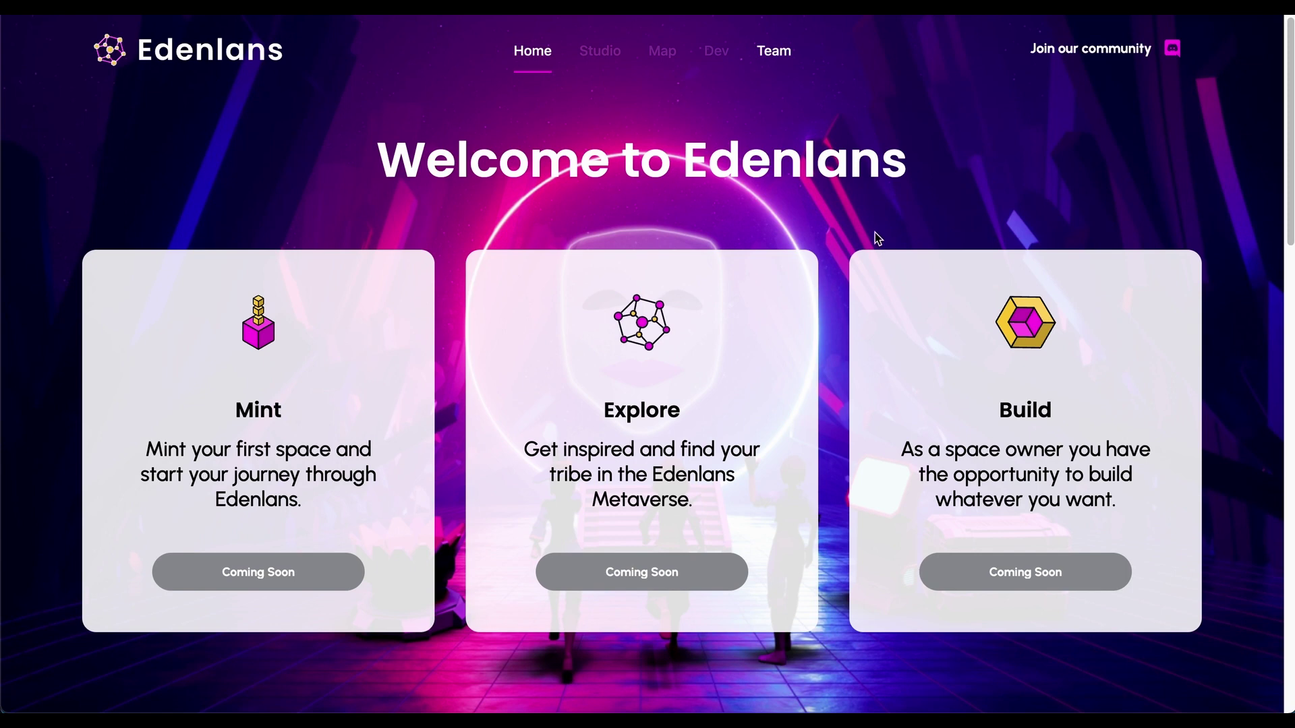
- Switch to the Edenlans website in the browser and look through the landing page's sections
{"action": "scroll", "coordinate": [875, 233], "scroll_direction": "down", "scroll_amount": 15}
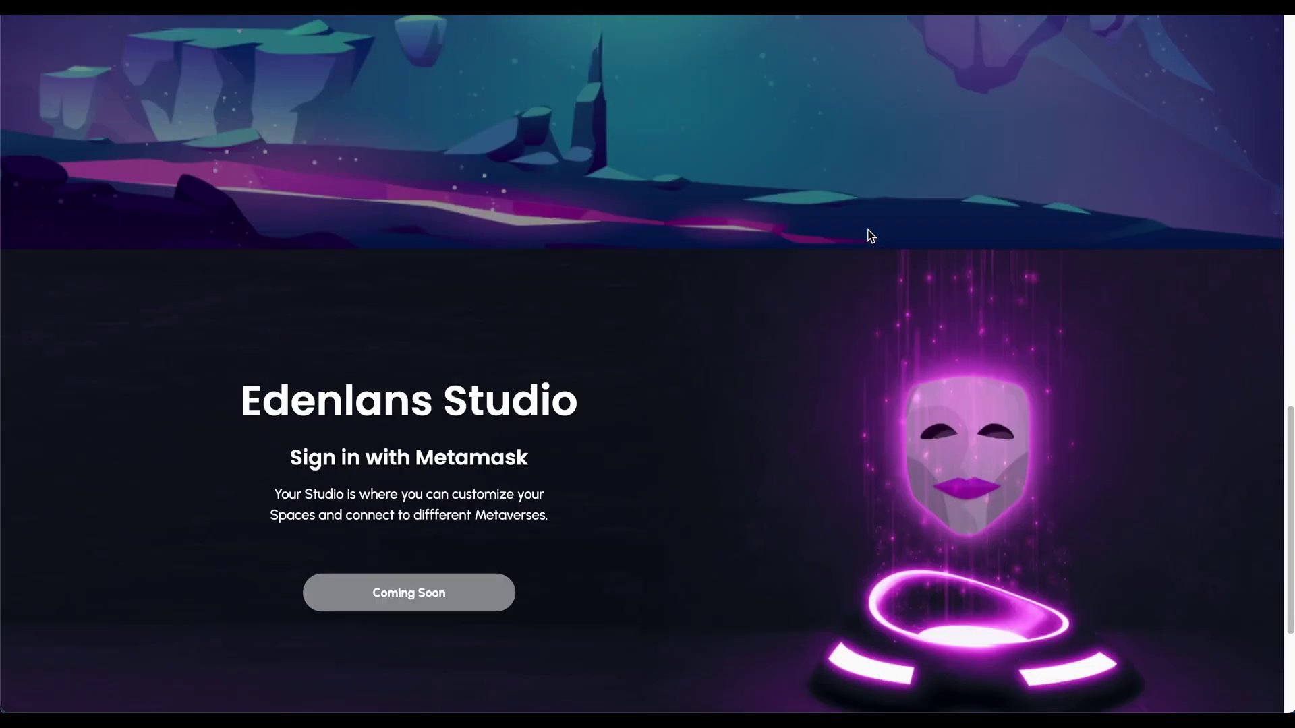
{"action": "scroll", "coordinate": [869, 231], "scroll_direction": "down", "scroll_amount": 3}
{"action": "scroll", "coordinate": [869, 232], "scroll_direction": "up", "scroll_amount": 20}
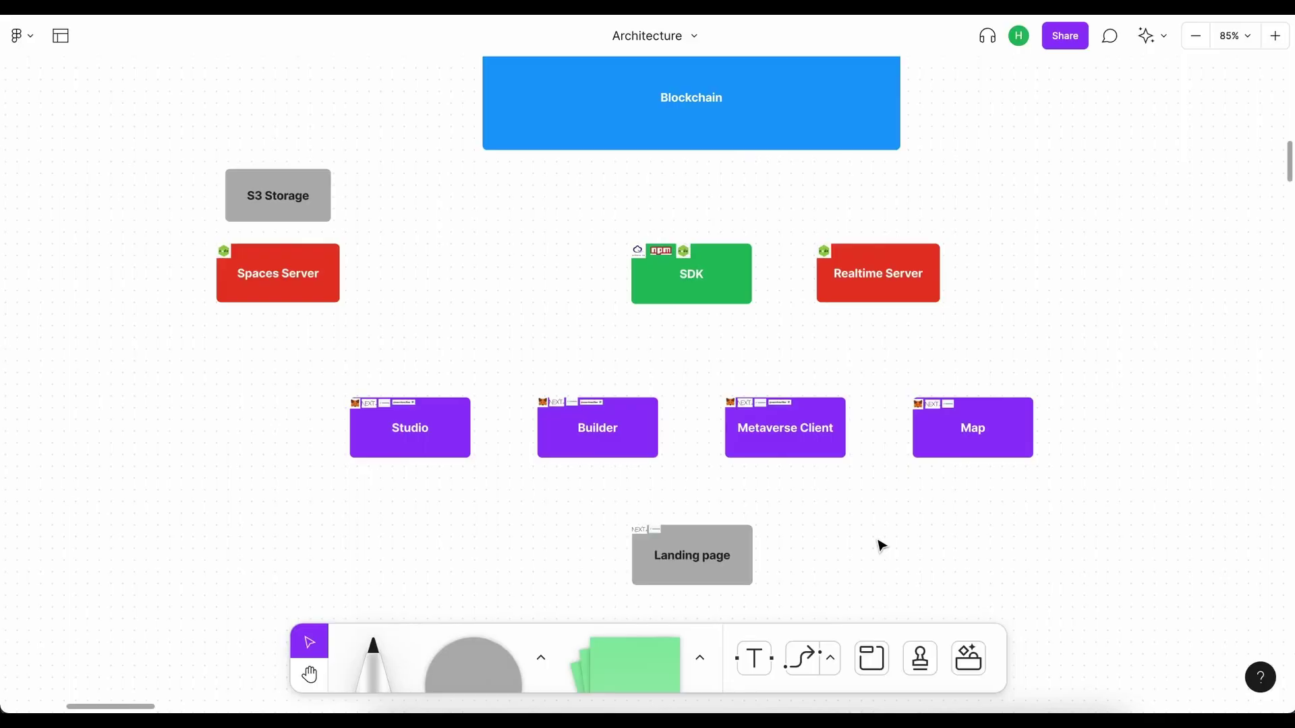
- Back on the Architecture board, point out the Landing page, Studio, Metaverse Client and Map boxes in turn
{"action": "left_click", "coordinate": [735, 580]}
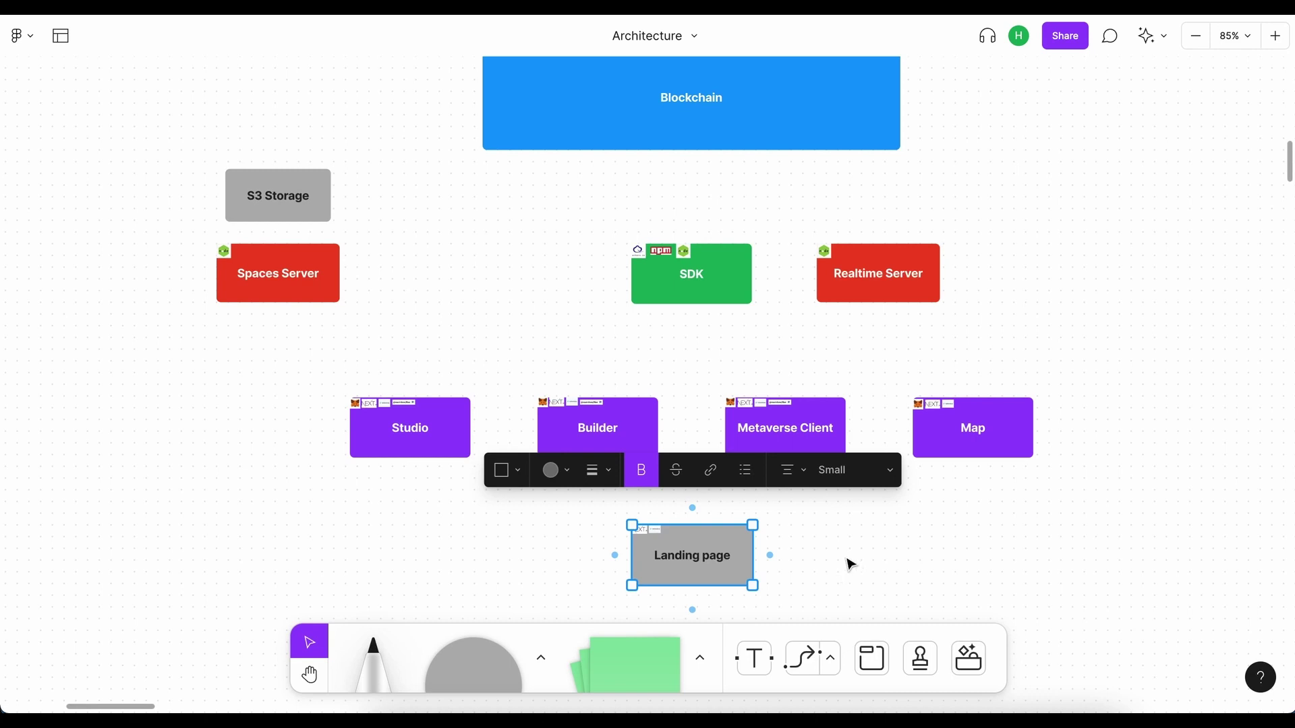
{"action": "left_click", "coordinate": [402, 450]}
{"action": "left_click", "coordinate": [746, 439]}
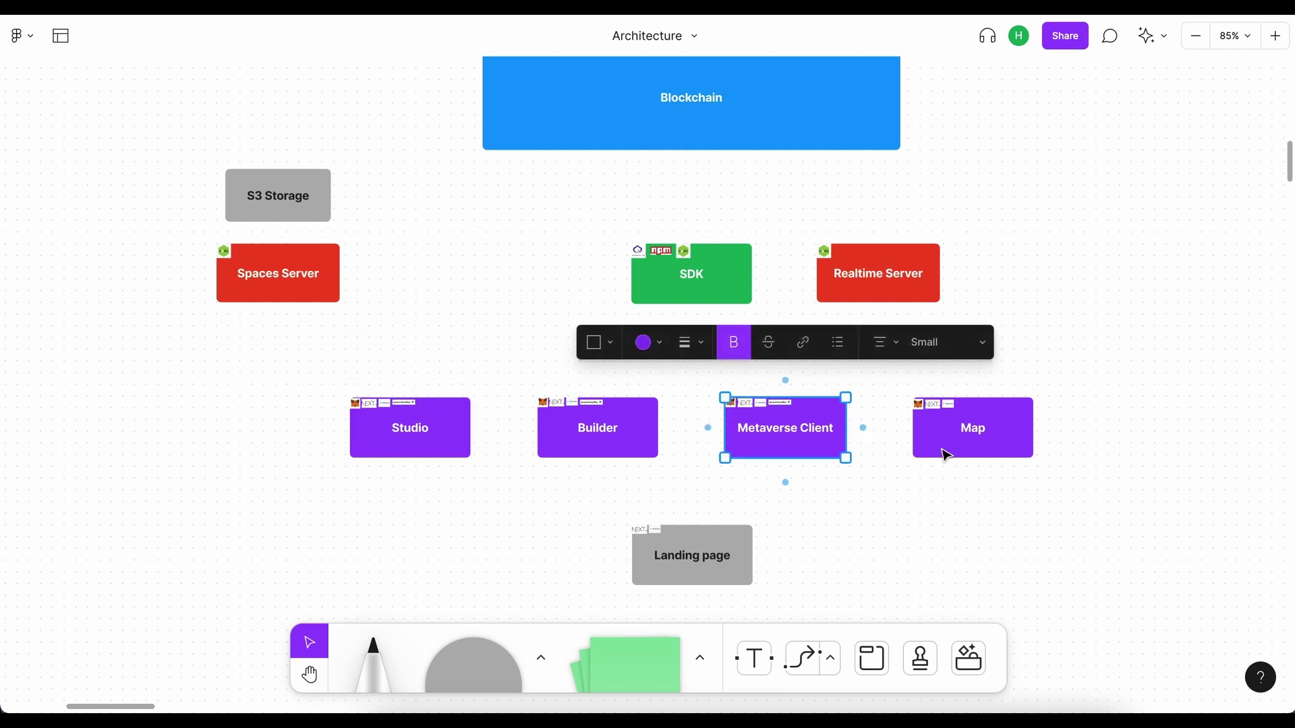
{"action": "left_click", "coordinate": [947, 456]}
- Draw connector arrows from the Landing page box to the Studio, Metaverse Client and Map boxes
{"action": "left_click", "coordinate": [738, 566]}
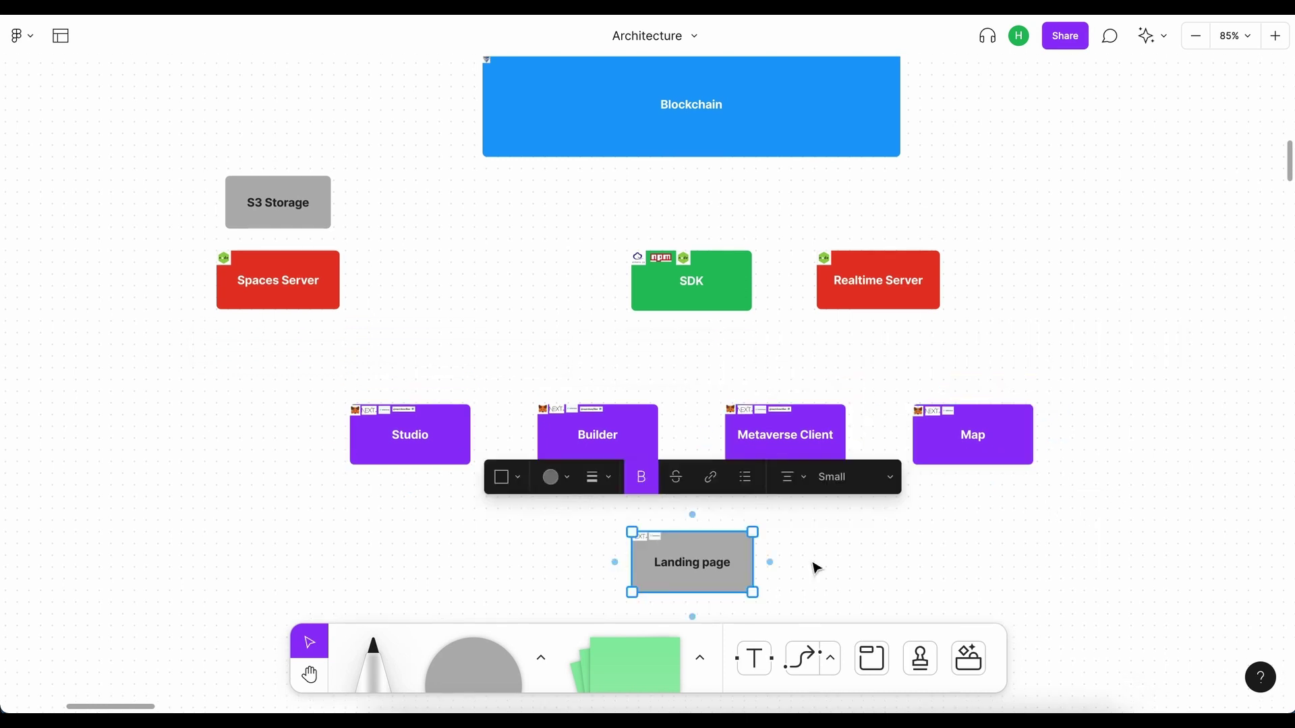
{"action": "left_click_drag", "start_coordinate": [692, 515], "coordinate": [418, 464]}
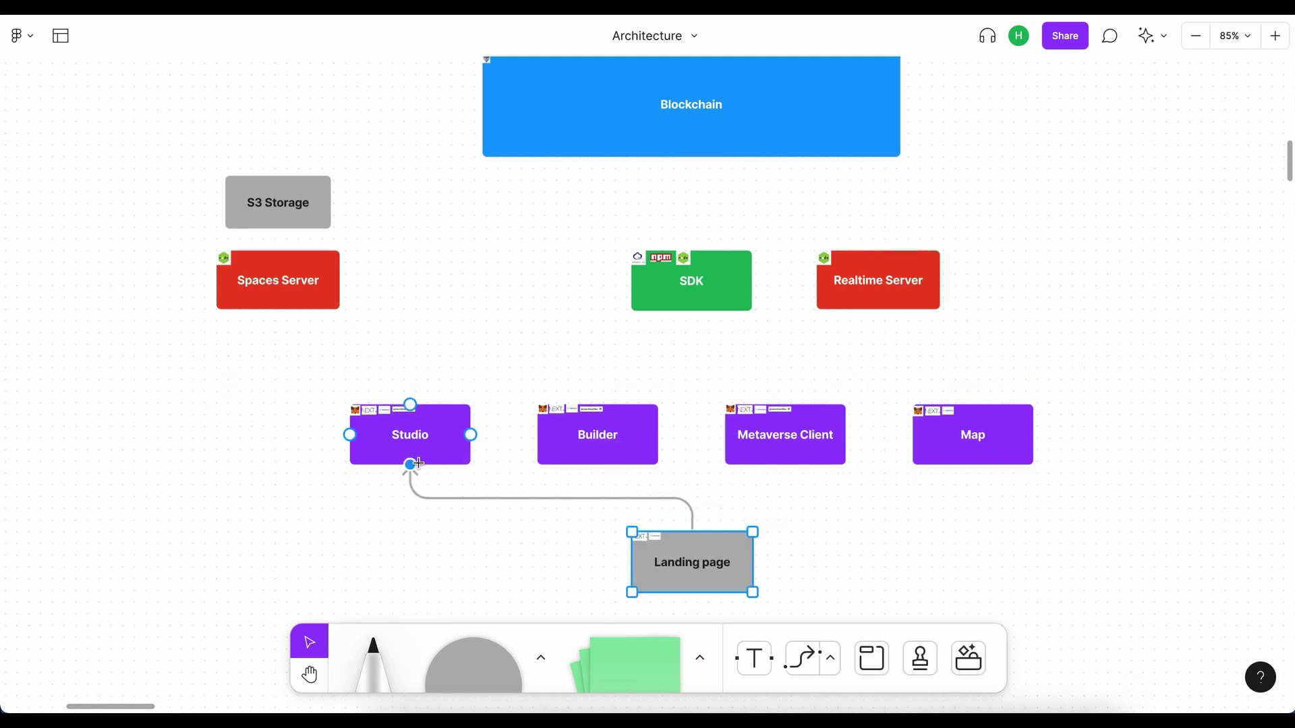
{"action": "left_click_drag", "start_coordinate": [693, 514], "coordinate": [978, 480]}
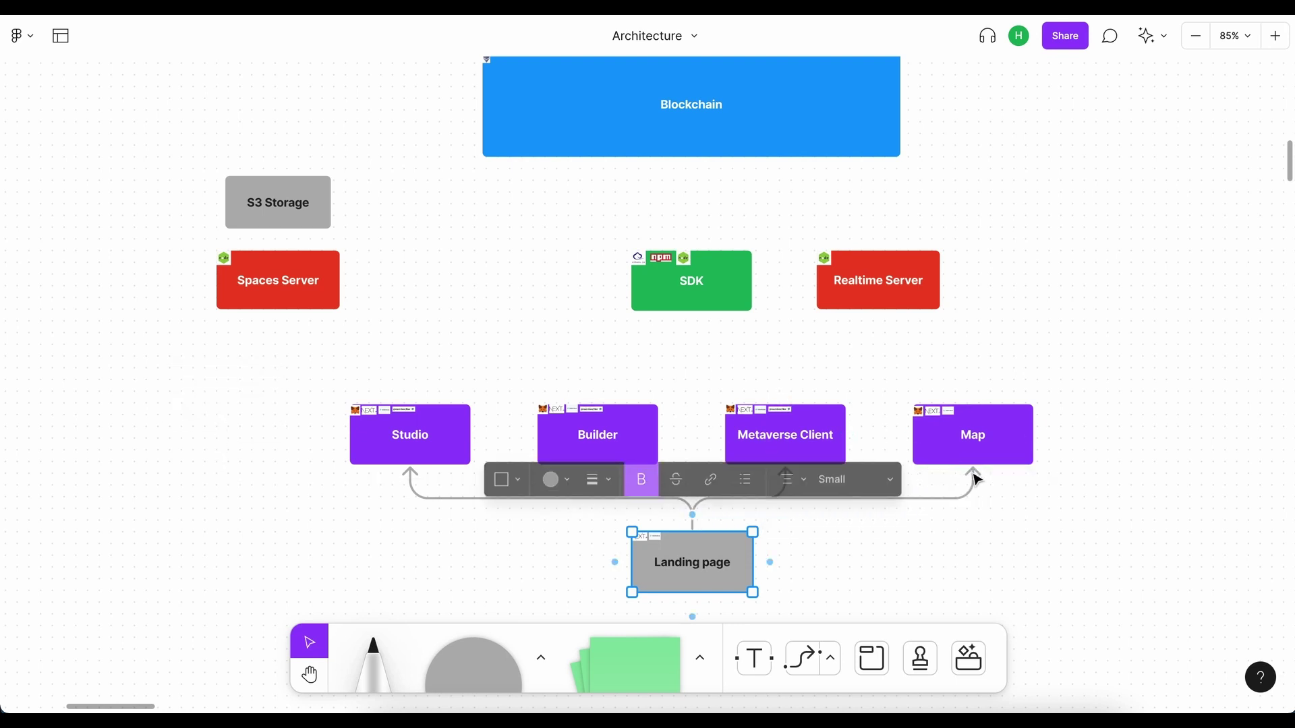
{"action": "left_click", "coordinate": [776, 553]}
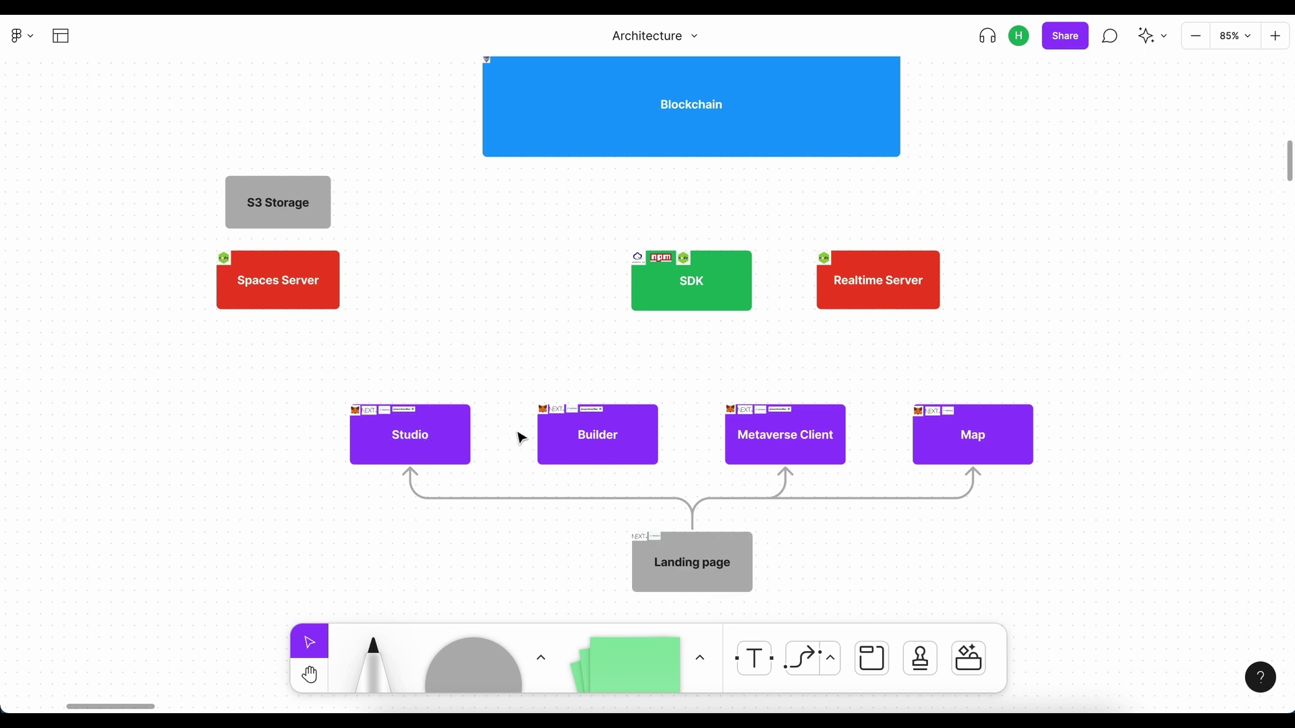
- Draw a connector arrow from the Studio box to the Builder box
{"action": "left_click", "coordinate": [447, 439]}
{"action": "mouse_move", "coordinate": [487, 436]}
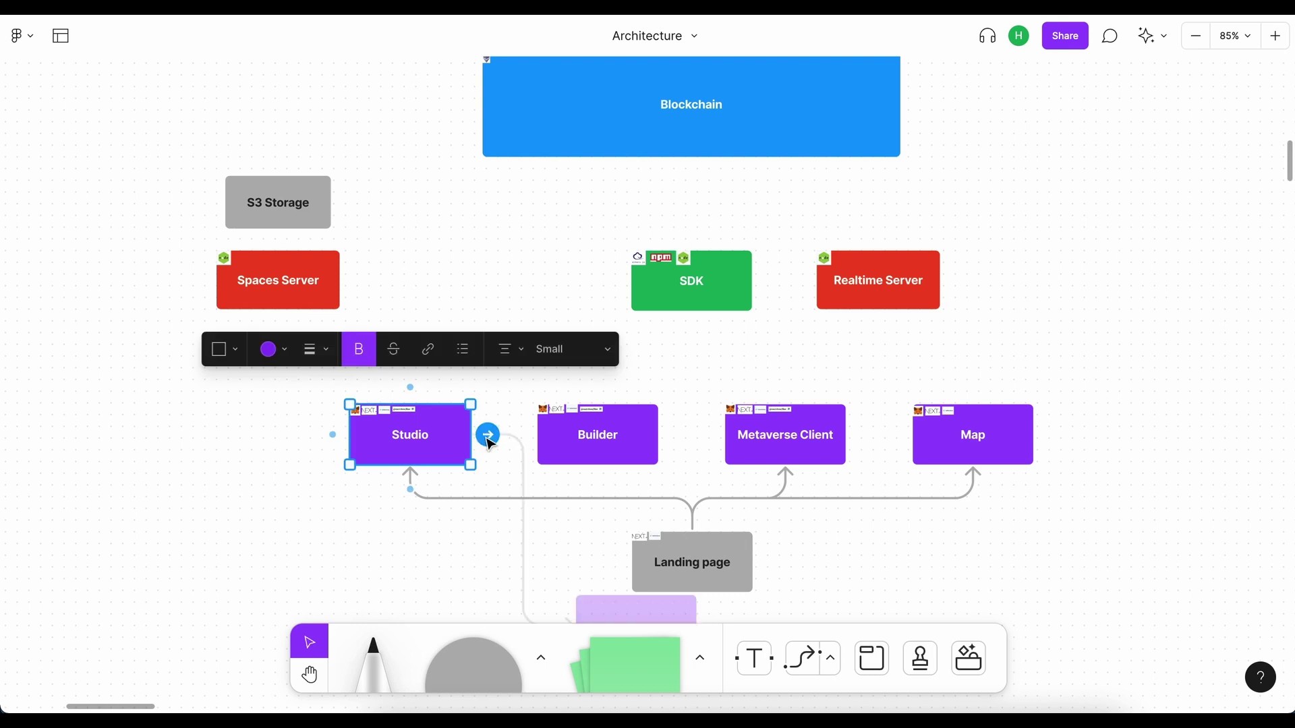
{"action": "left_click_drag", "start_coordinate": [491, 444], "coordinate": [567, 445]}
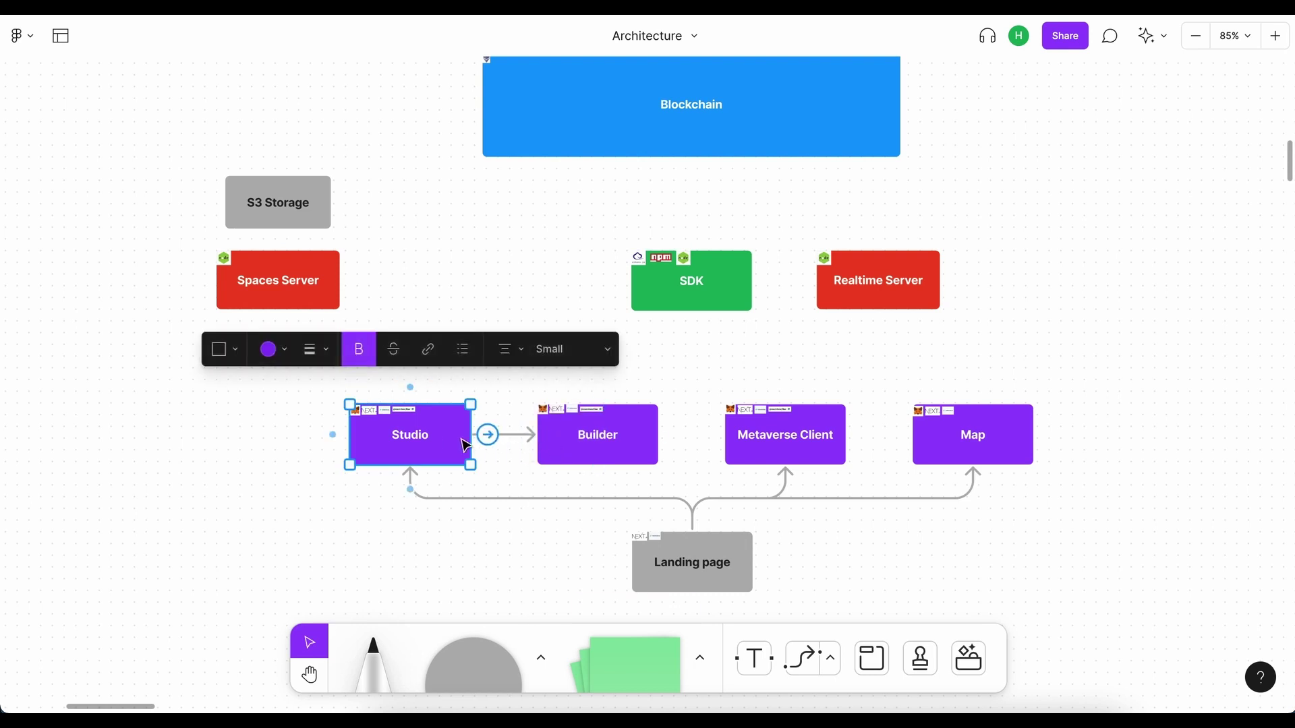
{"action": "left_click", "coordinate": [904, 550]}
- Examine the technology logos on the Landing page box up close
{"action": "scroll", "coordinate": [822, 431], "scroll_direction": "up", "scroll_amount": 5}
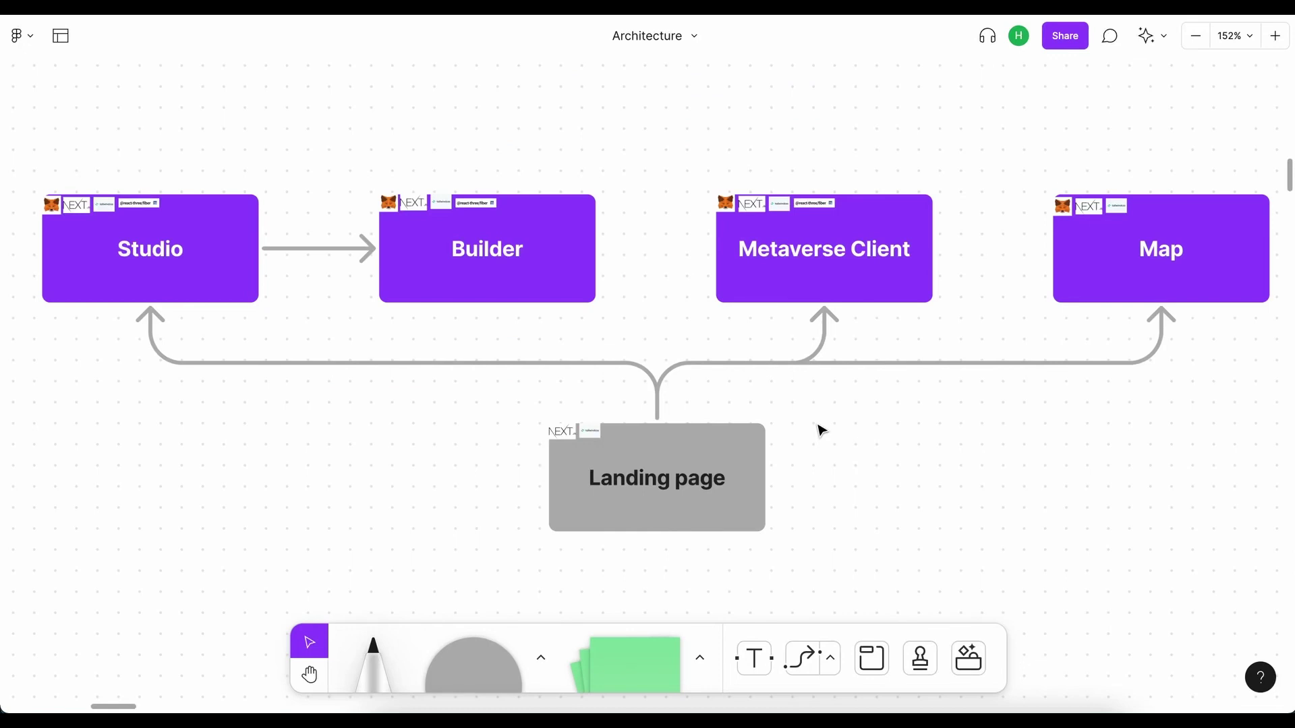
{"action": "scroll", "coordinate": [592, 481], "scroll_direction": "up", "scroll_amount": 5}
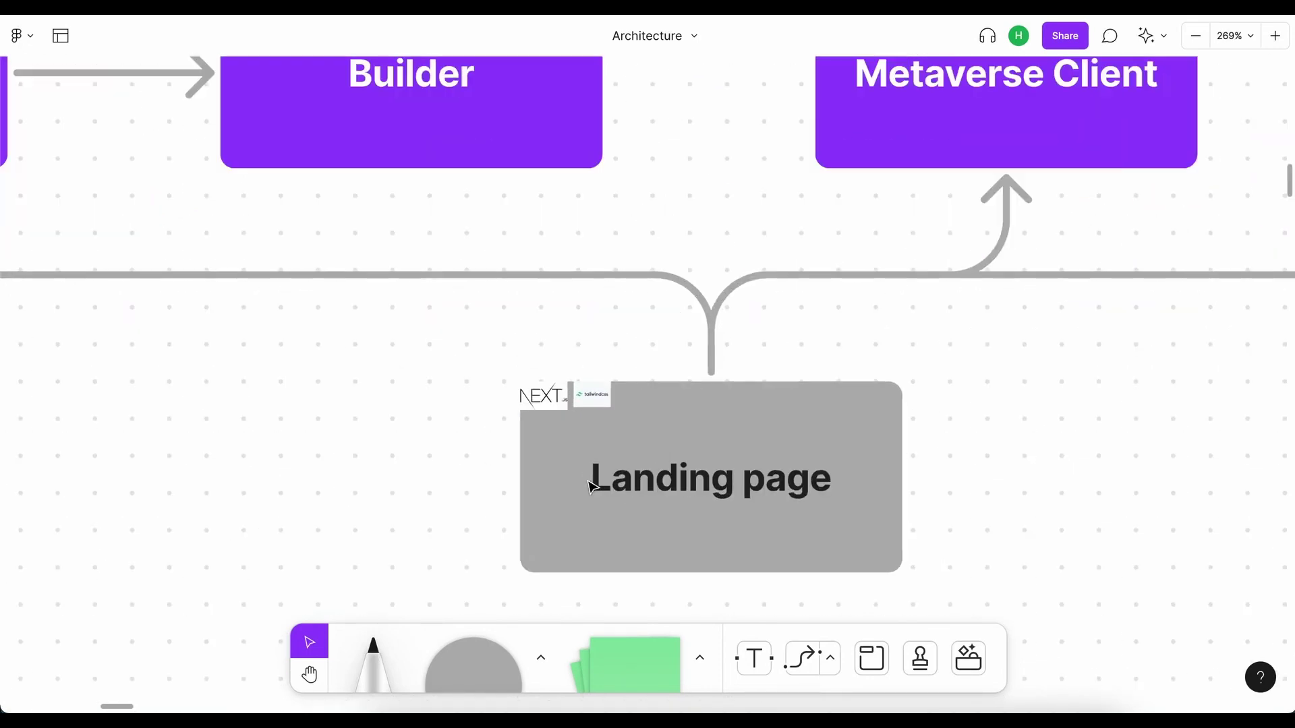
{"action": "scroll", "coordinate": [592, 482], "scroll_direction": "up", "scroll_amount": 2}
{"action": "left_click_drag", "start_coordinate": [676, 460], "coordinate": [636, 385]}
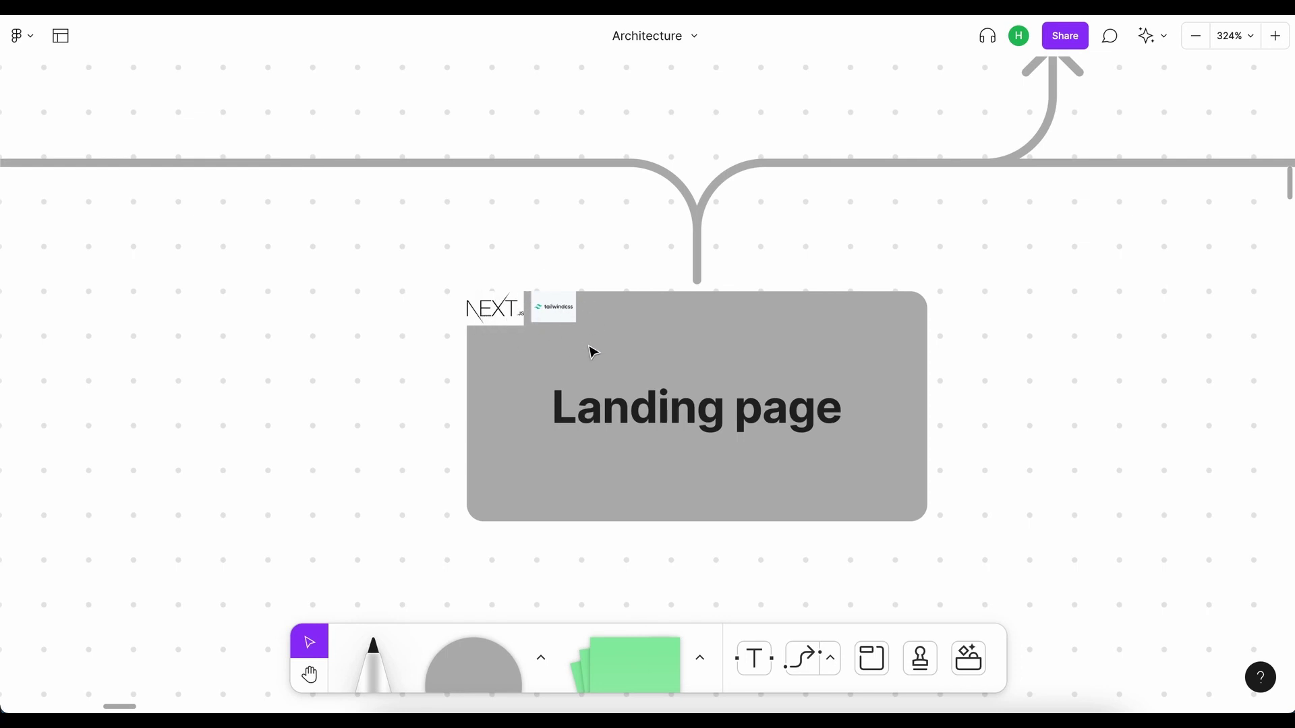
- Examine the technology logos on the Studio box up close
{"action": "scroll", "coordinate": [594, 352], "scroll_direction": "down", "scroll_amount": 5}
{"action": "key", "text": "space"}
{"action": "left_click_drag", "start_coordinate": [463, 295], "coordinate": [858, 445]}
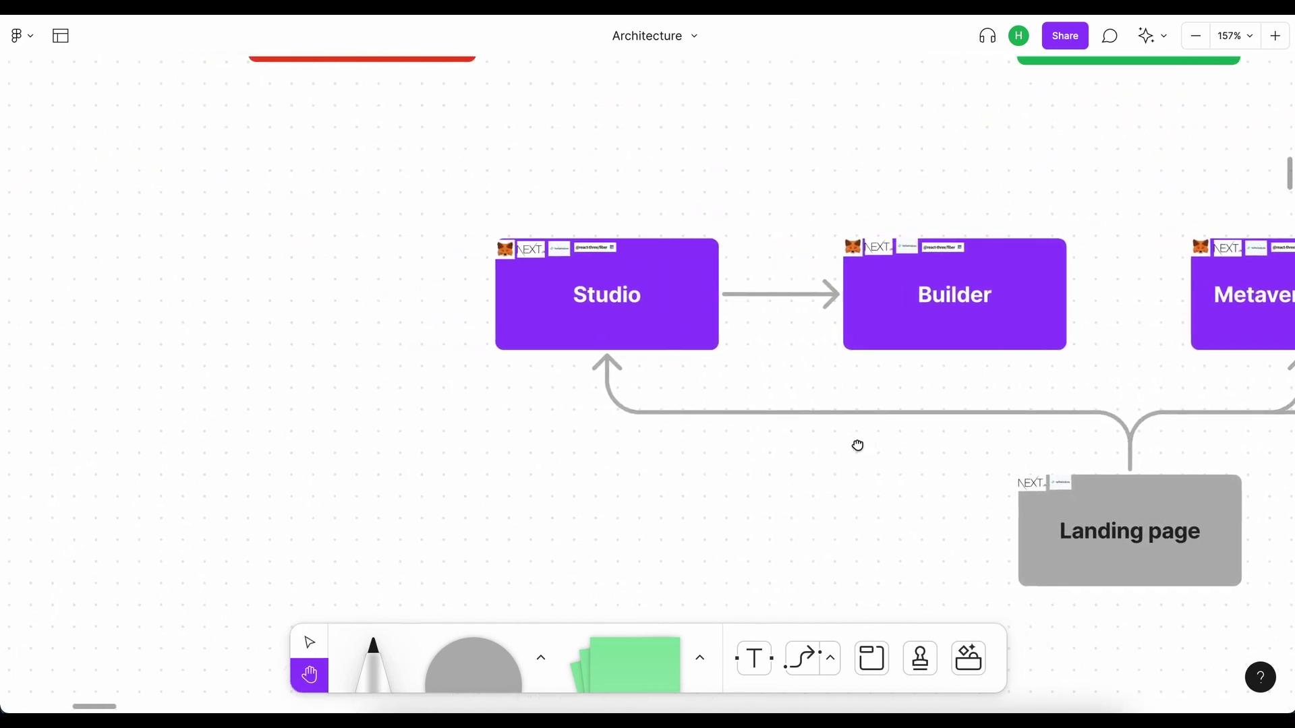
{"action": "scroll", "coordinate": [543, 283], "scroll_direction": "up", "scroll_amount": 5}
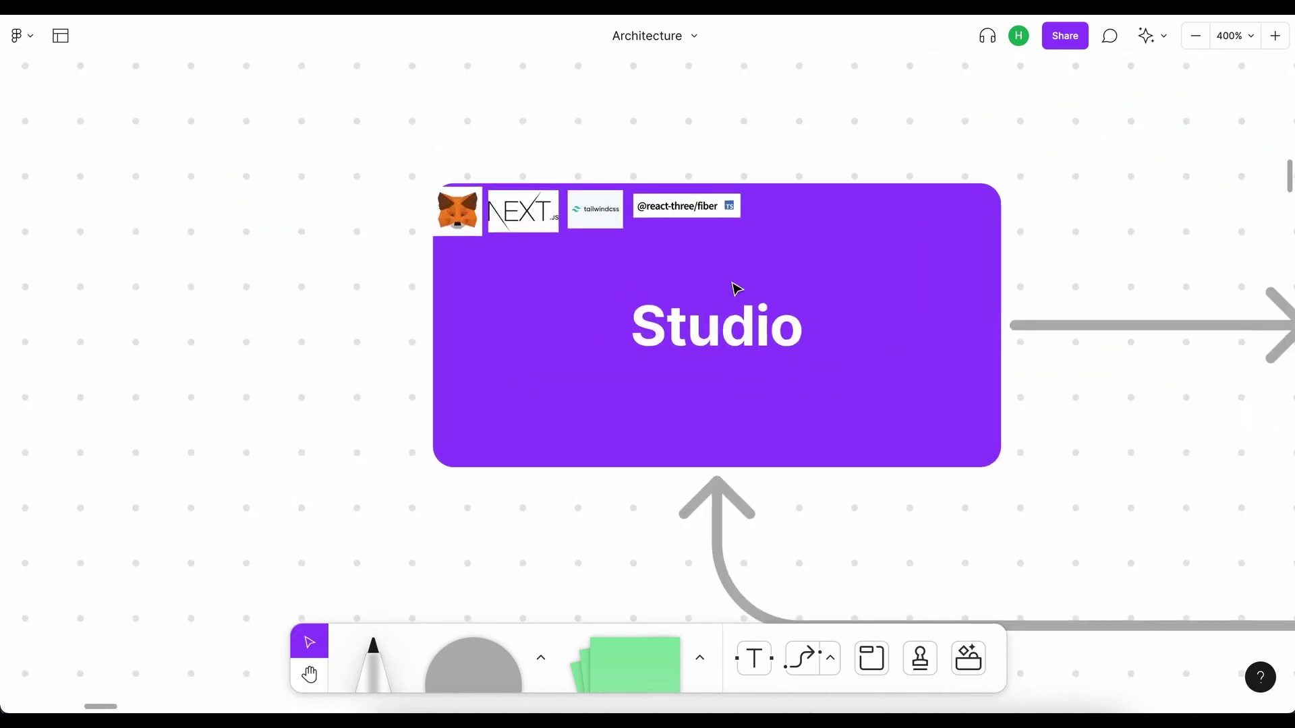
{"action": "key", "text": "space"}
{"action": "left_click_drag", "start_coordinate": [775, 290], "coordinate": [708, 297]}
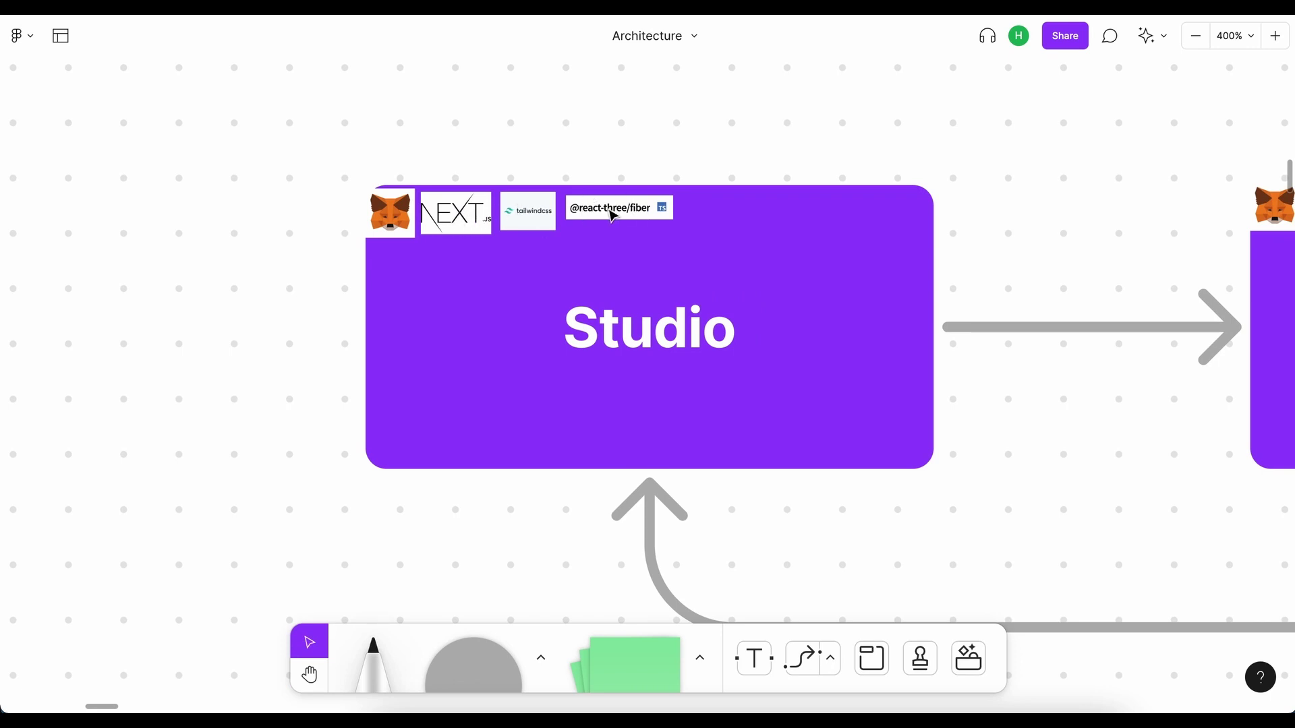
{"action": "scroll", "coordinate": [670, 266], "scroll_direction": "down", "scroll_amount": 3}
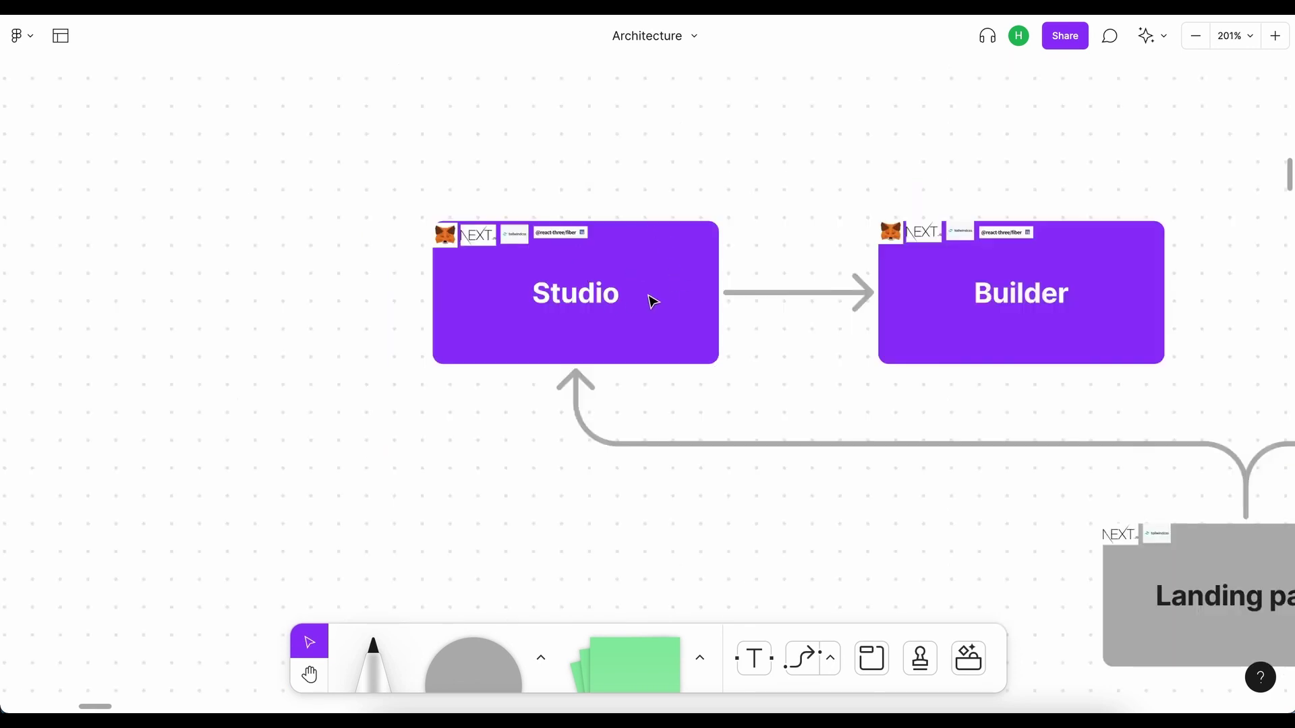
- Review the whole architecture board, from the Landing page and the purple application boxes up to the servers, SDK and Blockchain
{"action": "scroll", "coordinate": [659, 301], "scroll_direction": "down", "scroll_amount": 3}
{"action": "key", "text": "space"}
{"action": "left_click_drag", "start_coordinate": [911, 347], "coordinate": [693, 338]}
{"action": "key", "text": "space"}
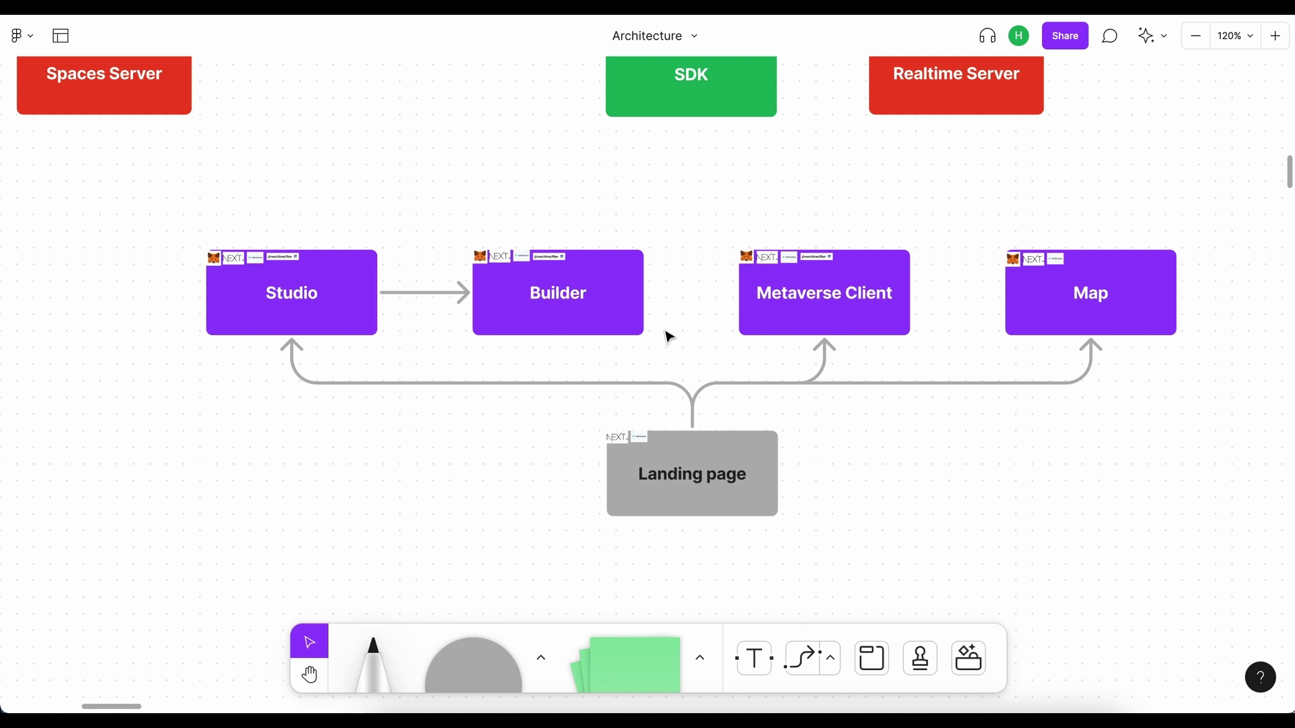
{"action": "scroll", "coordinate": [682, 307], "scroll_direction": "down", "scroll_amount": 3}
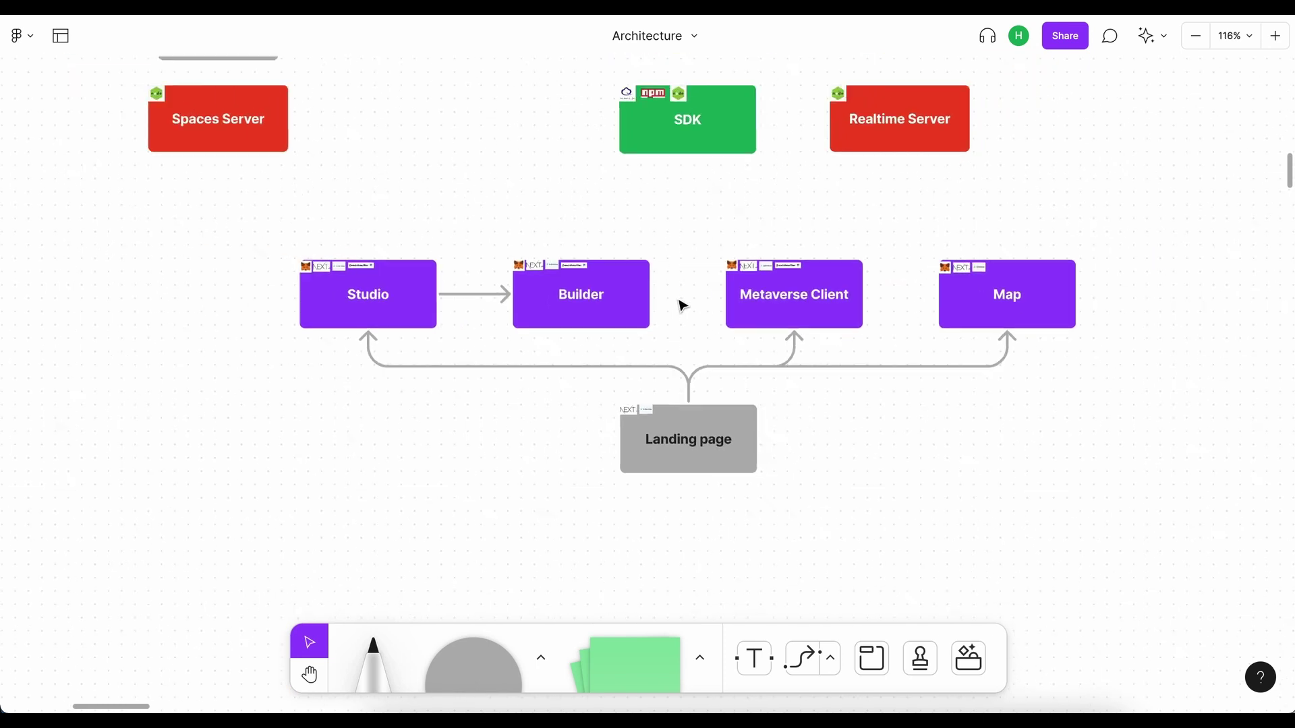
{"action": "scroll", "coordinate": [699, 378], "scroll_direction": "down", "scroll_amount": 5}
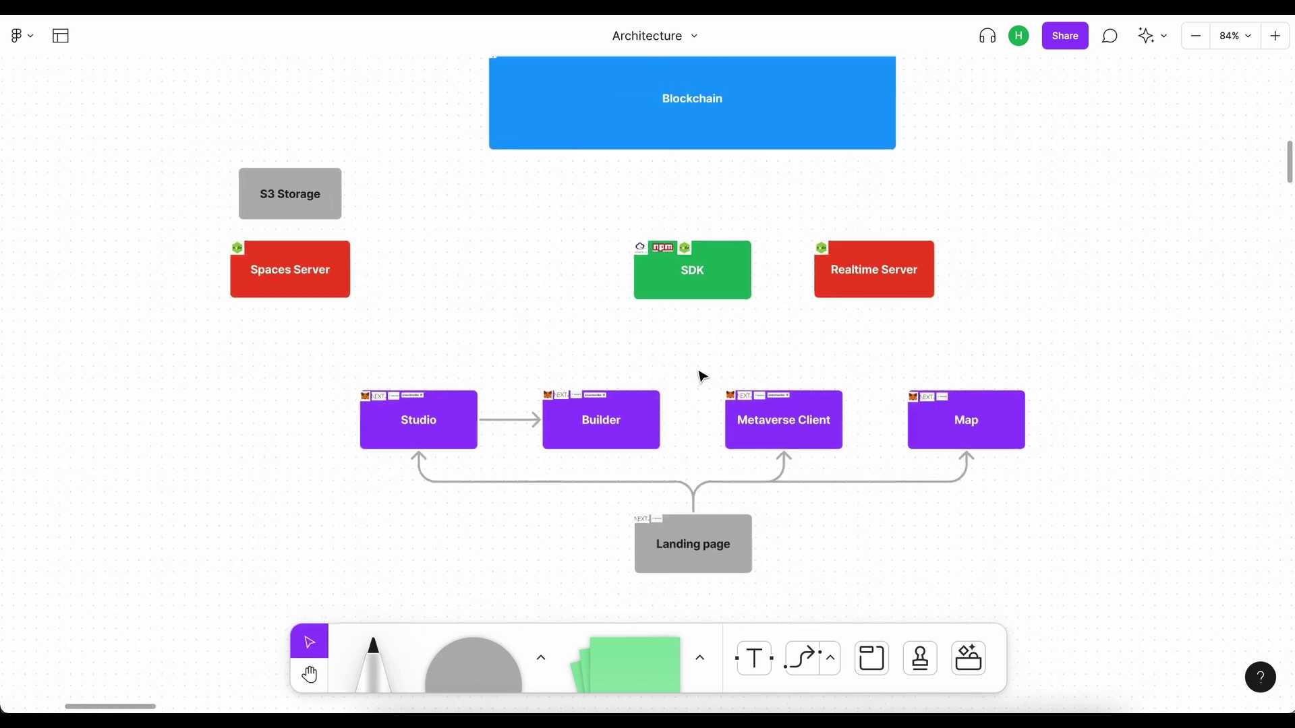
{"action": "scroll", "coordinate": [658, 443], "scroll_direction": "down", "scroll_amount": 1}
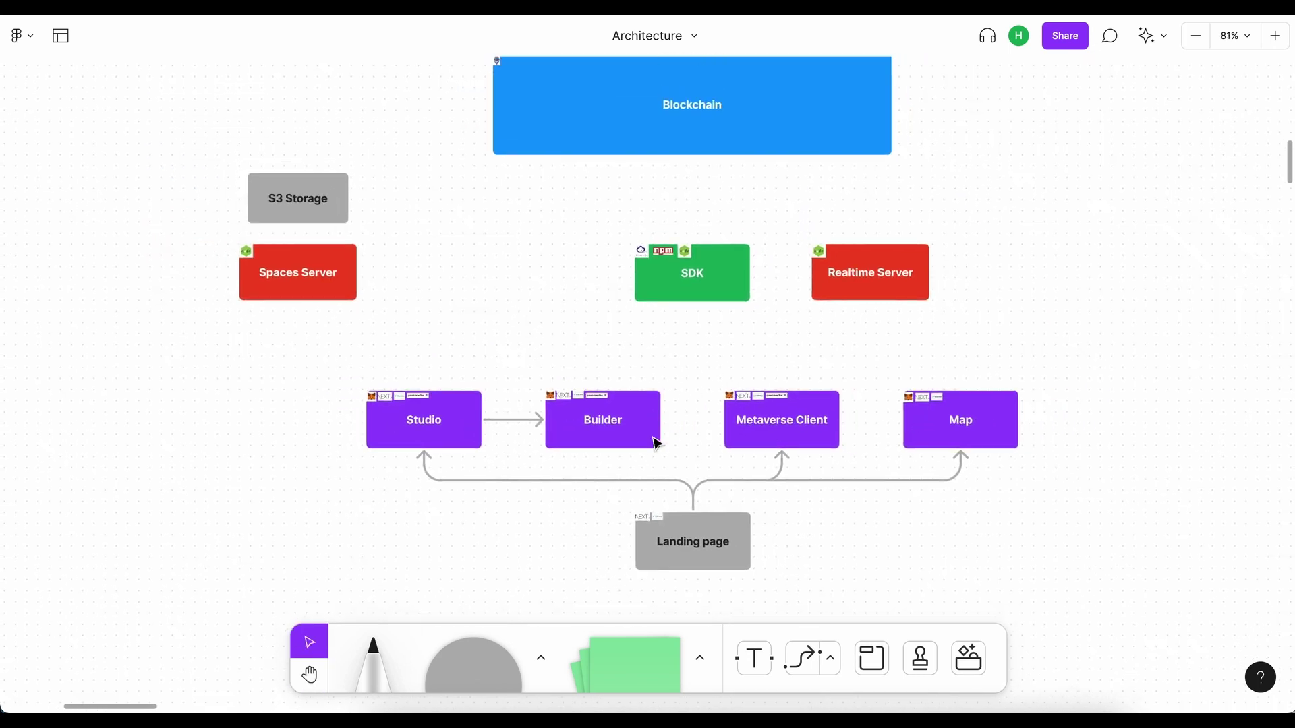
{"action": "scroll", "coordinate": [690, 413], "scroll_direction": "up", "scroll_amount": 2}
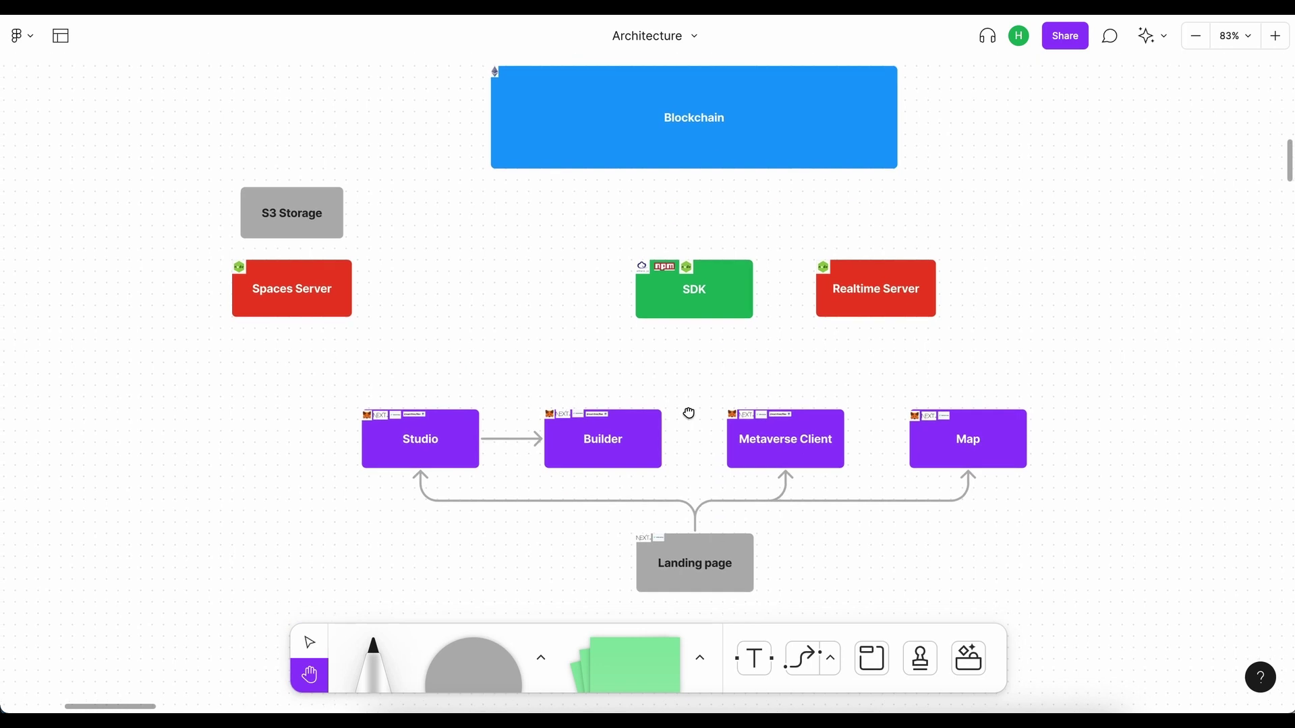
{"action": "scroll", "coordinate": [689, 412], "scroll_direction": "right", "scroll_amount": 1}
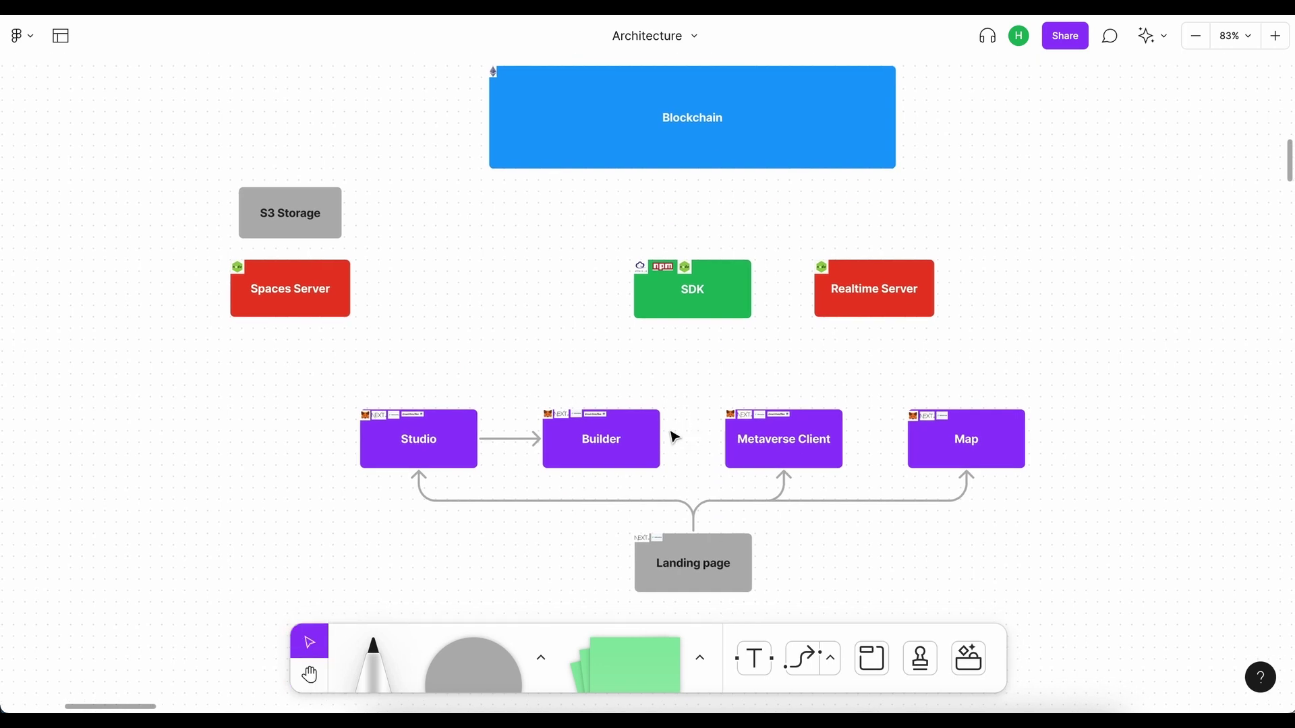
- Point out the Studio box and show the Spaces list on the My Studio site
{"action": "left_click", "coordinate": [435, 450]}
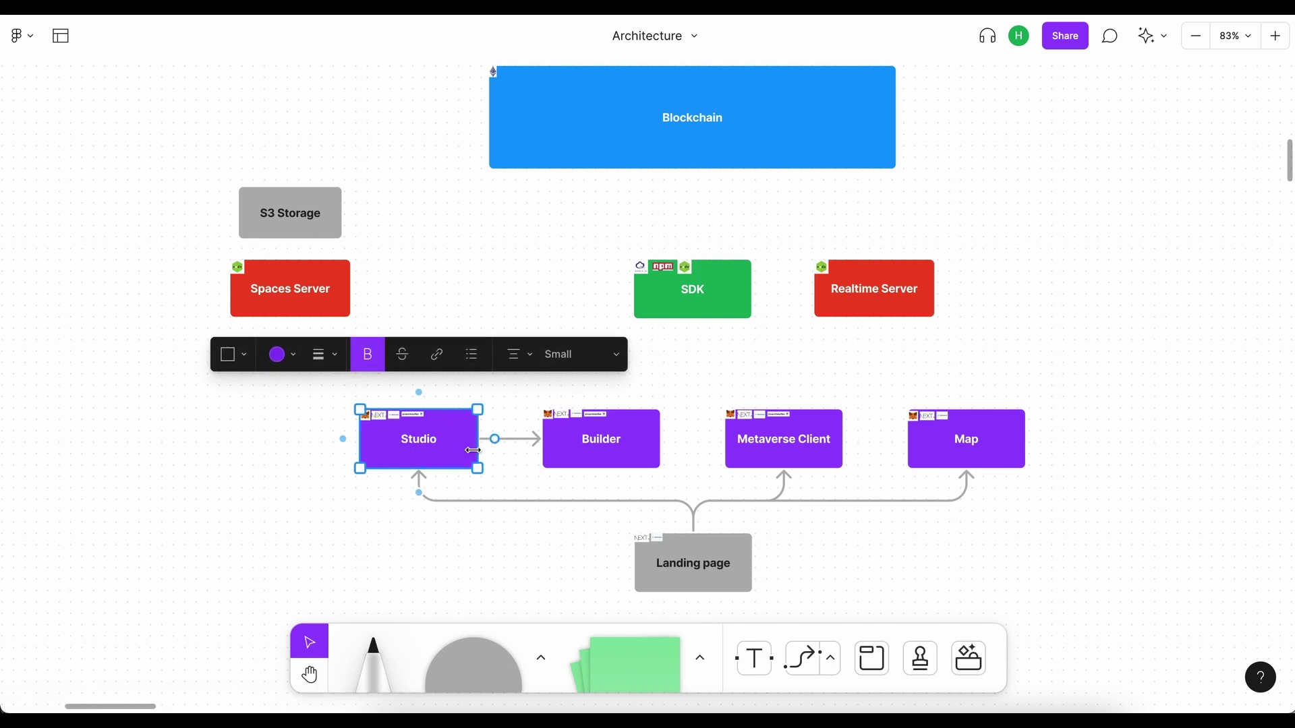
{"action": "key", "text": "ctrl+Tab"}
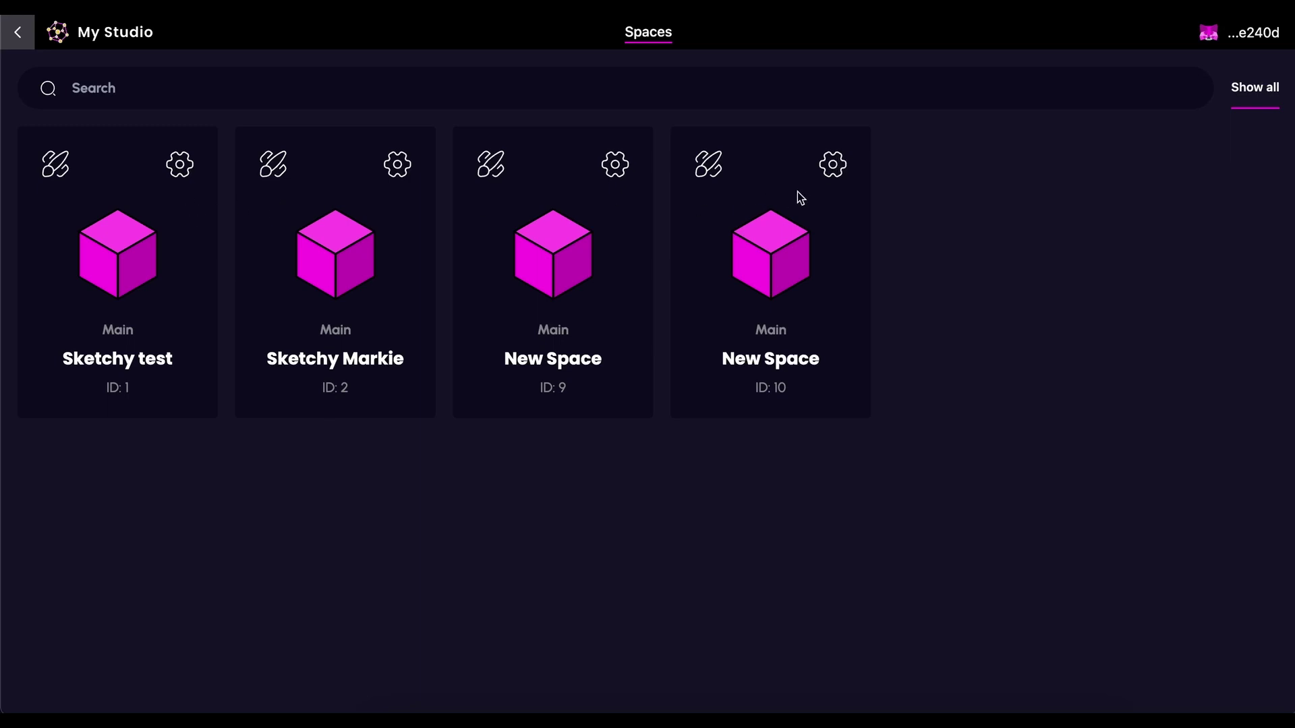
{"action": "left_click", "coordinate": [810, 214]}
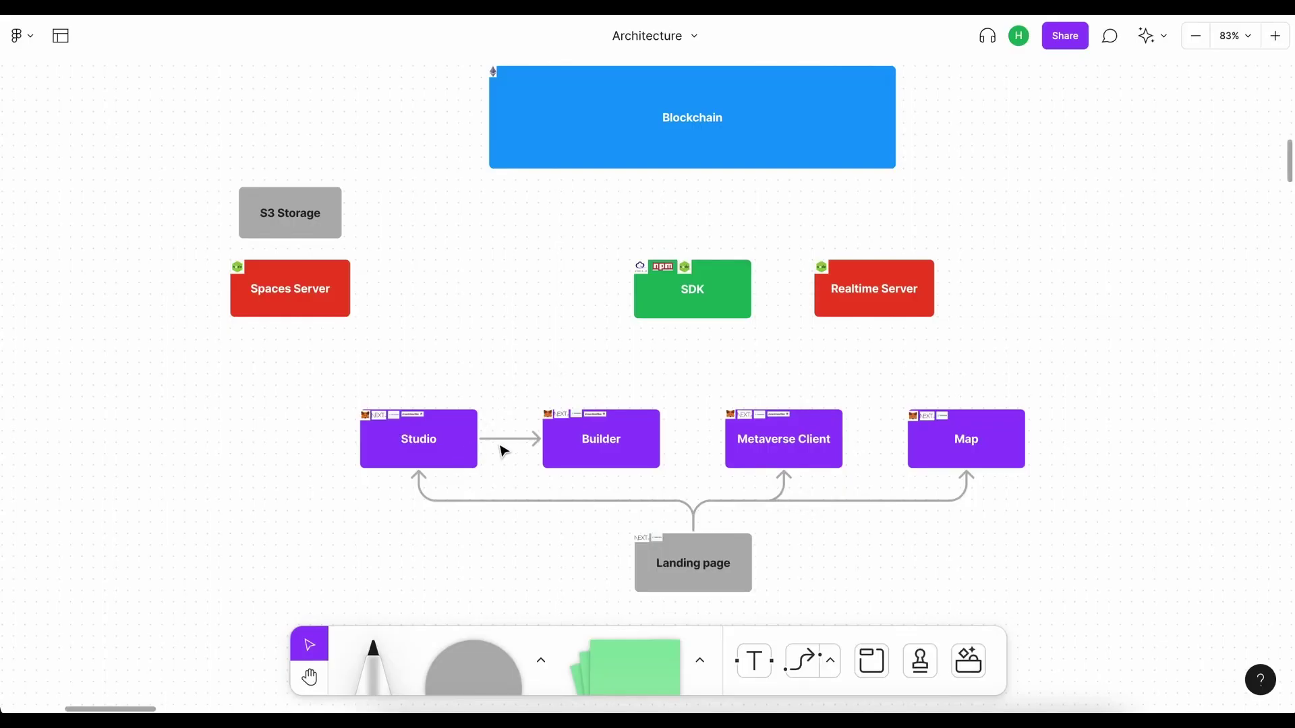
- Point out the Builder box, switch to the Edenlans builder, and add a sphere from Basic Shapes, moving it across the ground plane
{"action": "left_click", "coordinate": [627, 438]}
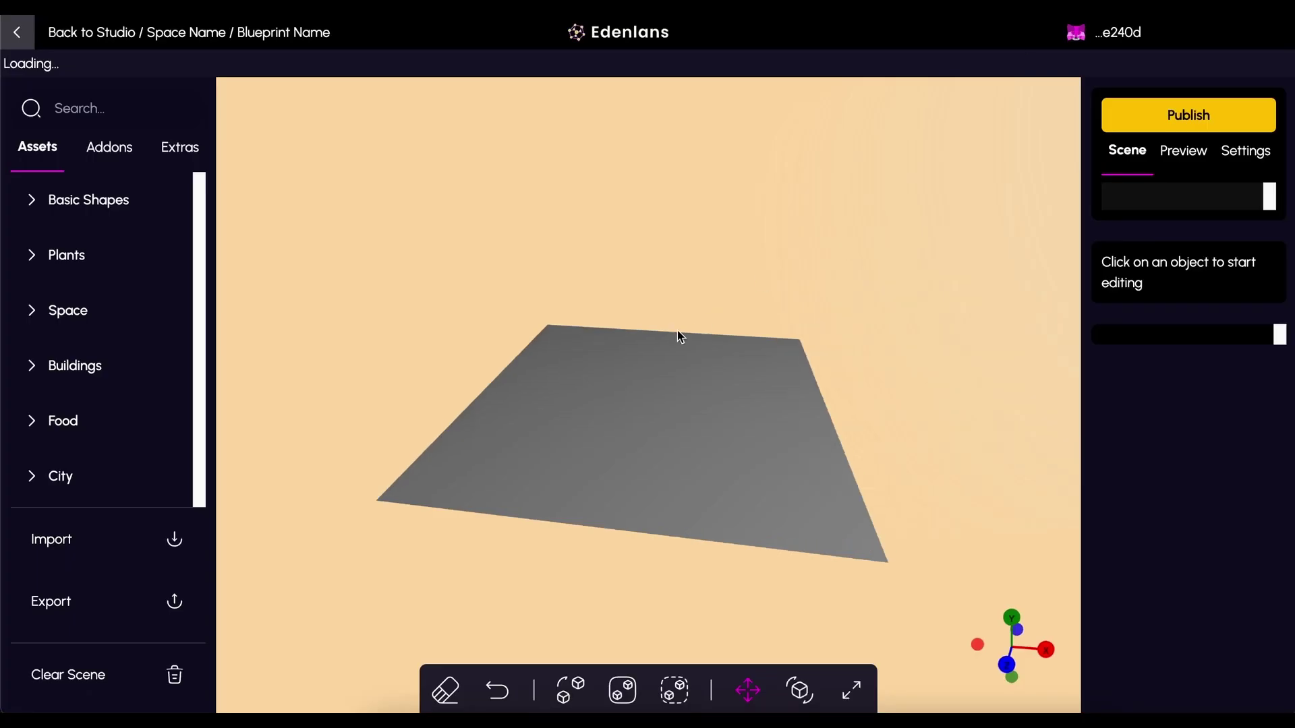
{"action": "left_click_drag", "start_coordinate": [679, 338], "coordinate": [729, 330]}
{"action": "left_click", "coordinate": [183, 228]}
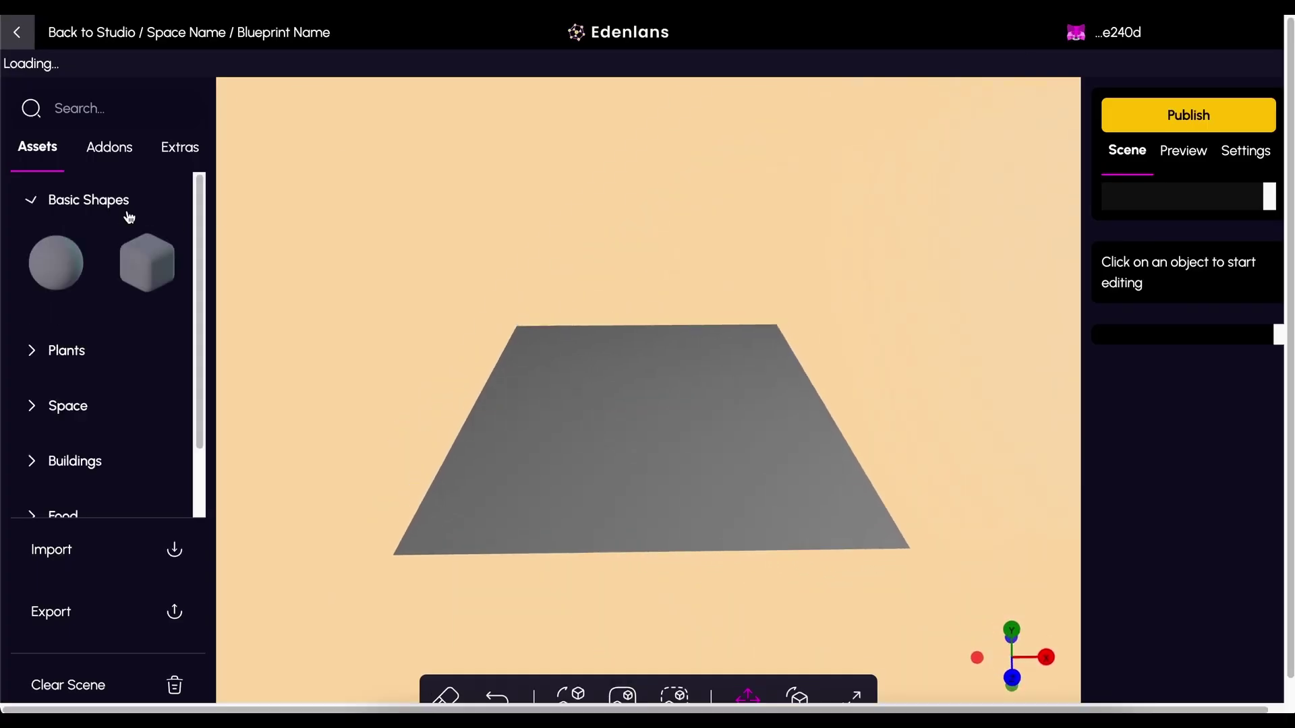
{"action": "left_click", "coordinate": [81, 273]}
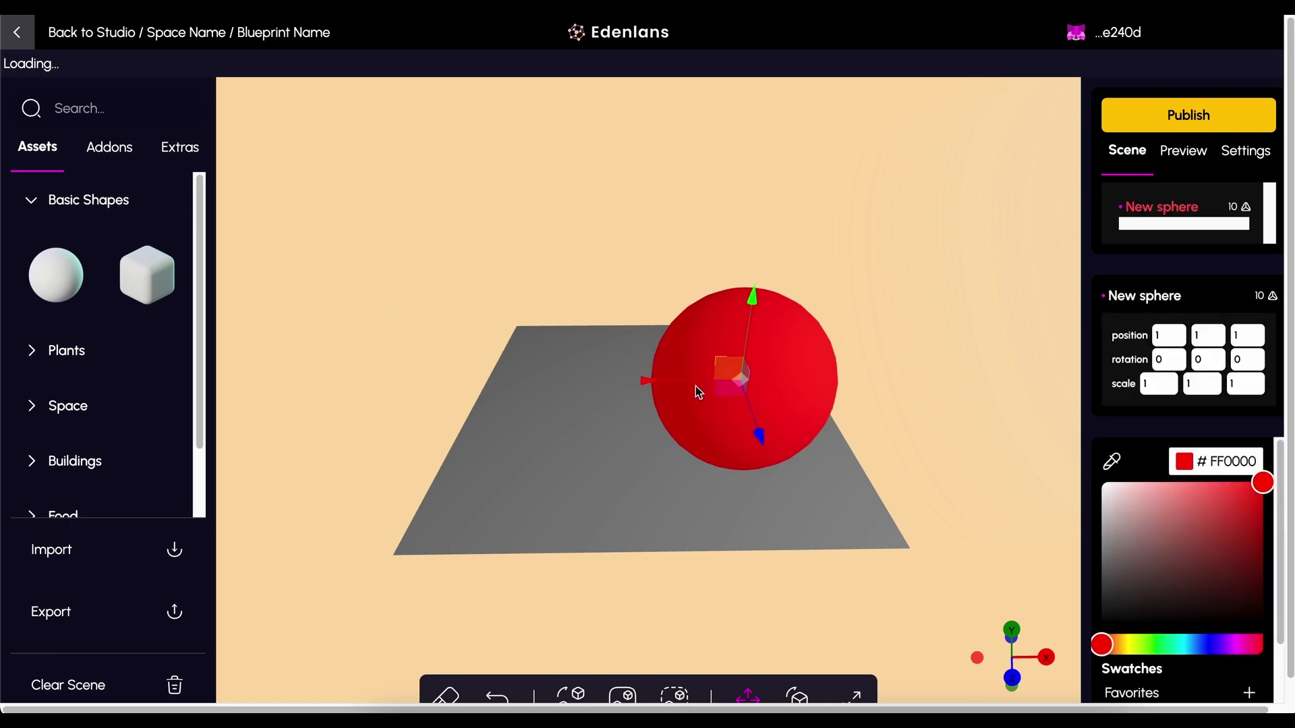
{"action": "left_click_drag", "start_coordinate": [695, 386], "coordinate": [547, 386]}
{"action": "left_click_drag", "start_coordinate": [534, 437], "coordinate": [639, 443]}
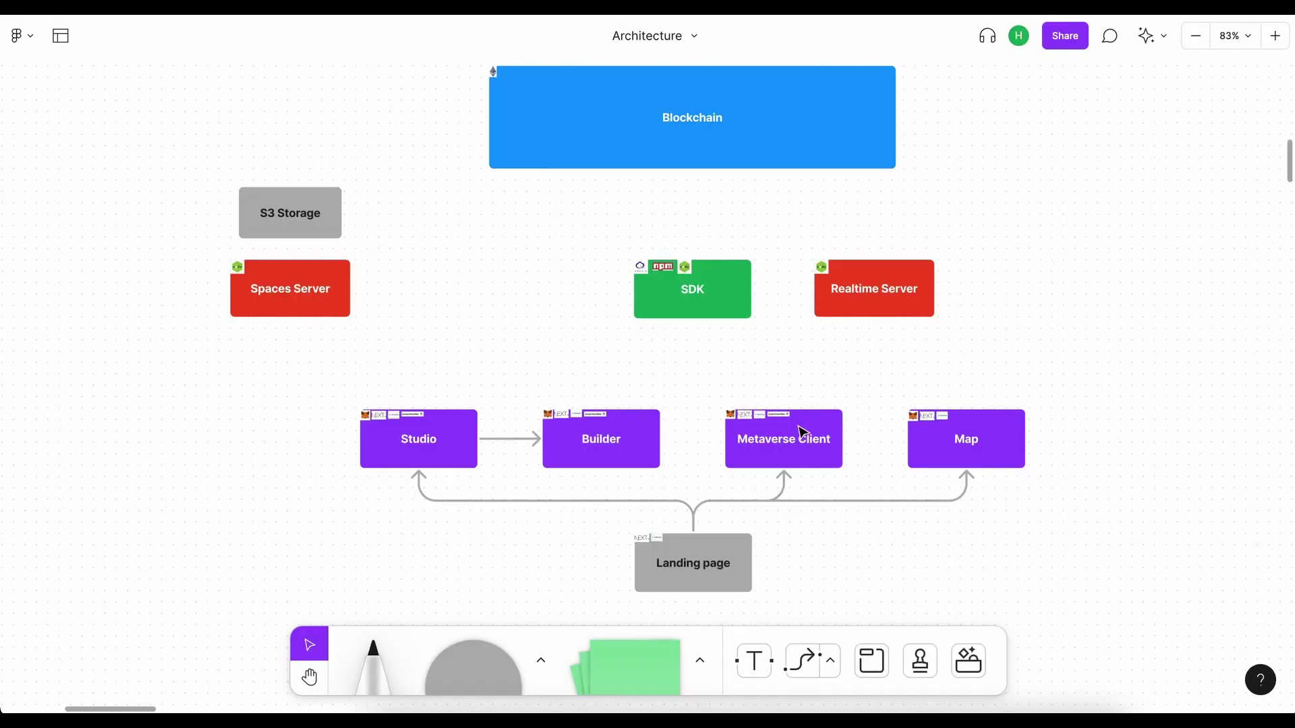
- Back on the Architecture board, point out the Metaverse Client box and the Map box
{"action": "left_click", "coordinate": [812, 447]}
{"action": "left_click", "coordinate": [997, 446]}
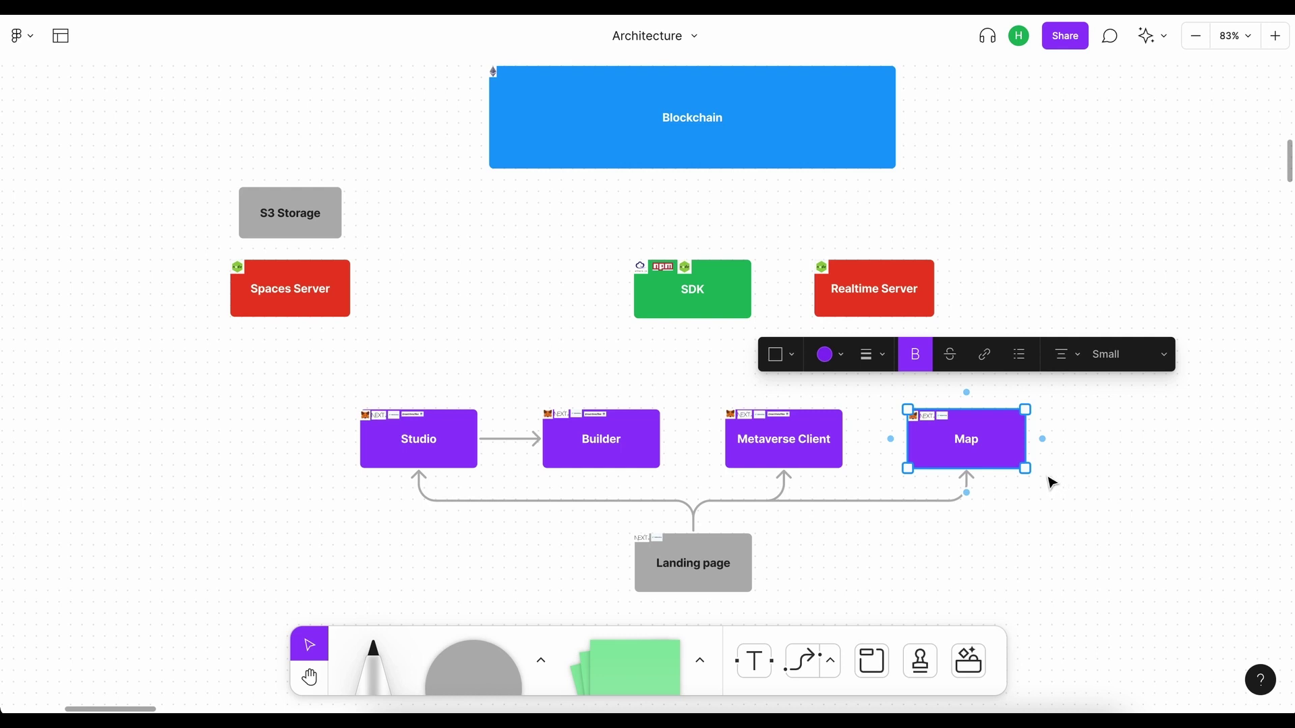
{"action": "left_click", "coordinate": [1030, 225]}
- Point out the SDK box between the Blockchain box and the row of purple application boxes
{"action": "scroll", "coordinate": [1030, 225], "scroll_direction": "up", "scroll_amount": 1}
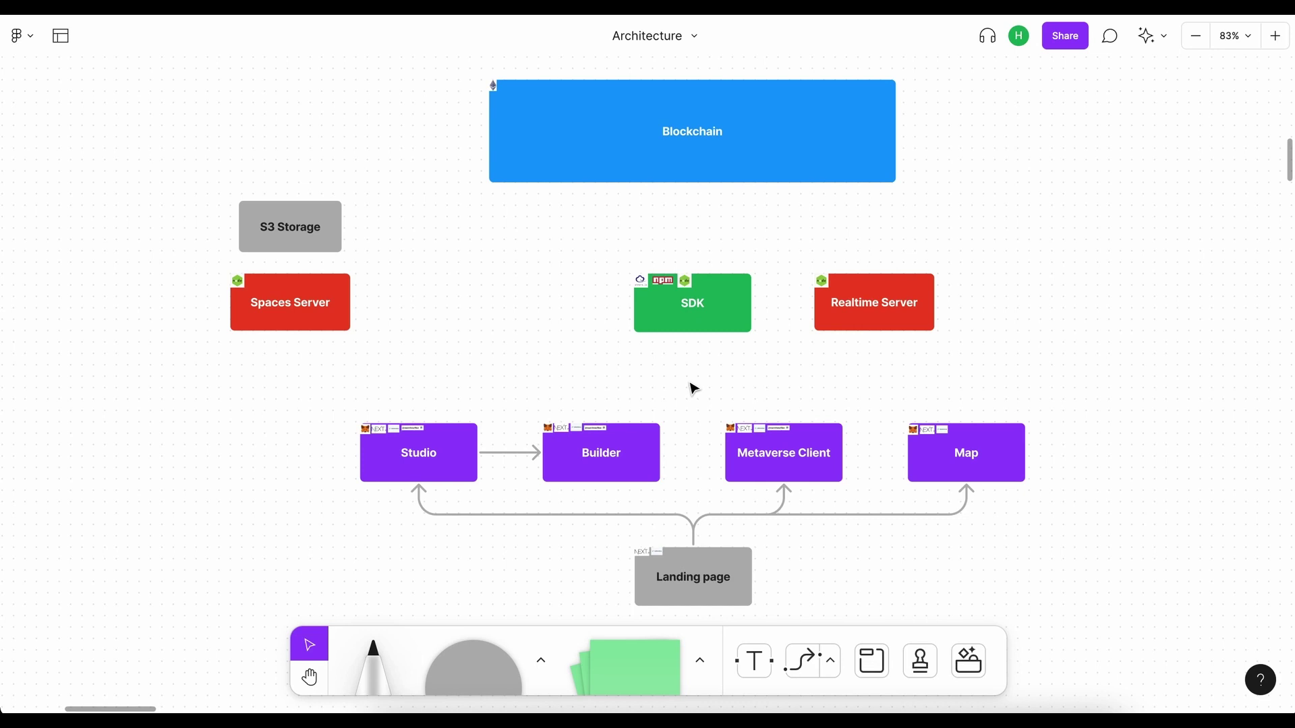
{"action": "scroll", "coordinate": [1014, 264], "scroll_direction": "up", "scroll_amount": 1}
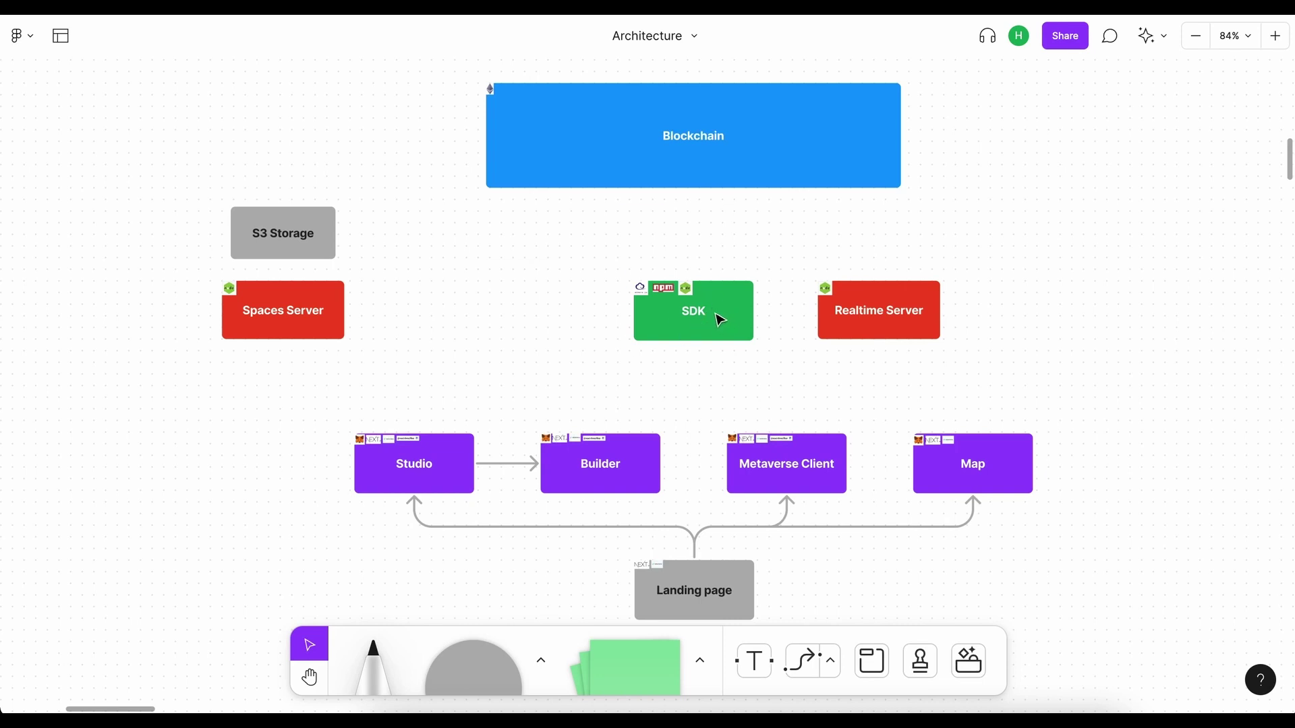
{"action": "left_click", "coordinate": [723, 321]}
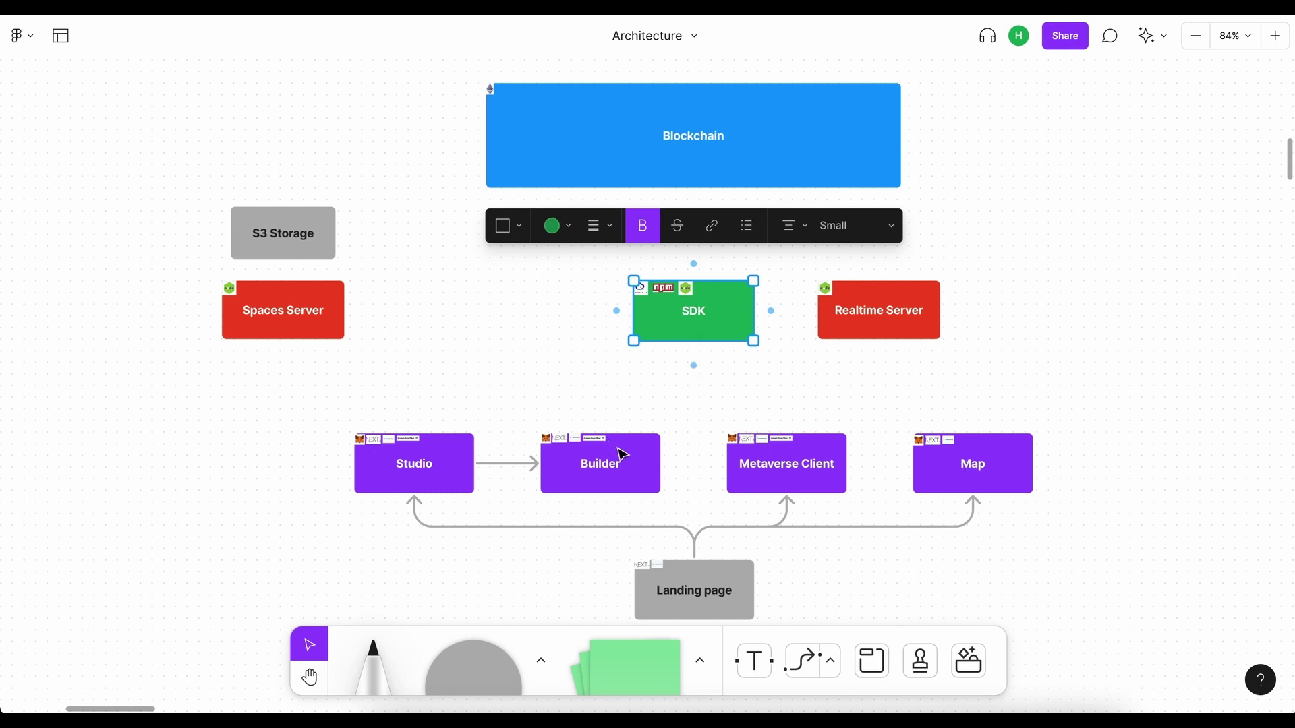
{"action": "left_click", "coordinate": [778, 361]}
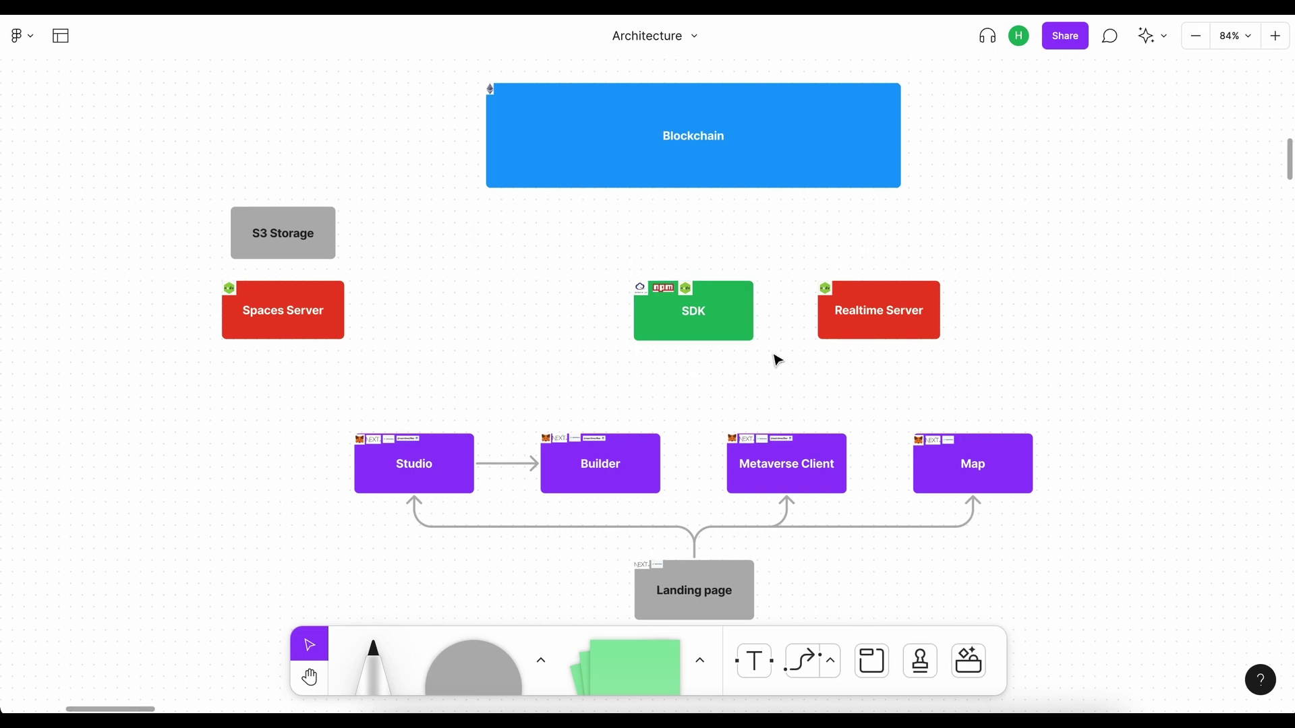
- Draw connector arrows from the SDK box to the Blockchain, Studio, Builder, Metaverse Client and Map boxes
{"action": "left_click", "coordinate": [722, 326]}
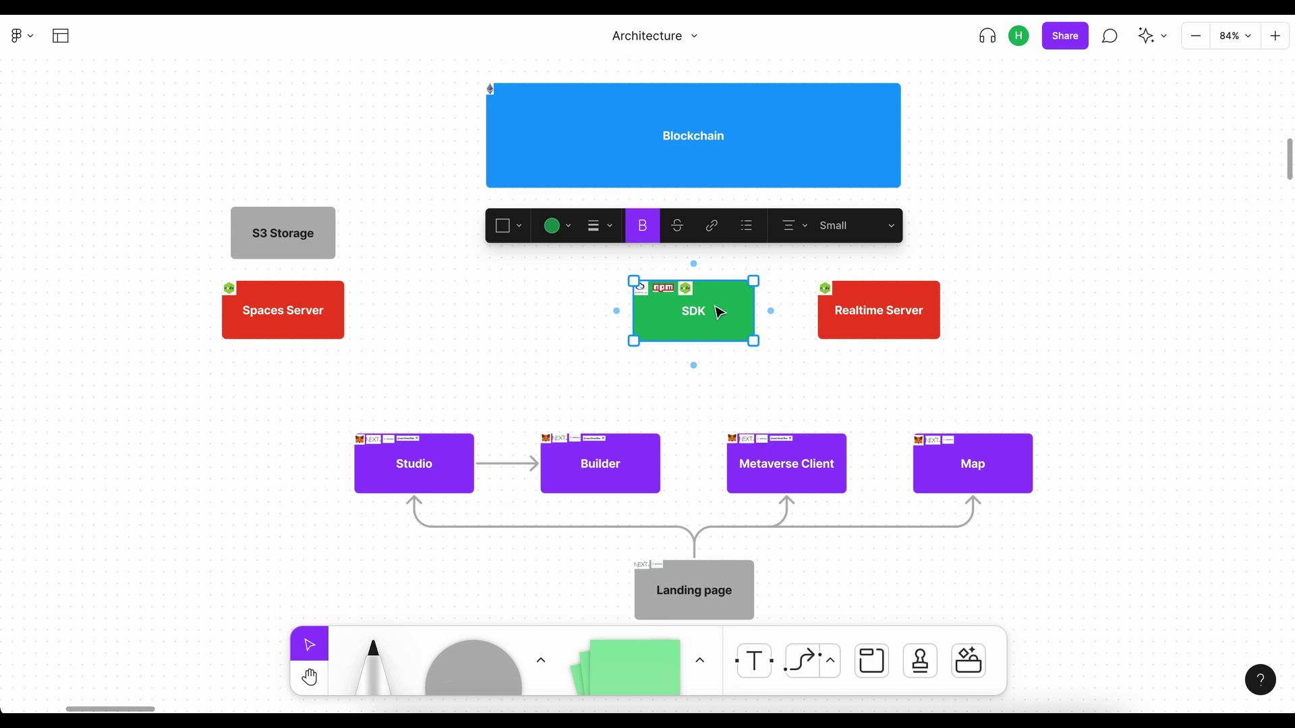
{"action": "left_click_drag", "start_coordinate": [694, 264], "coordinate": [705, 165]}
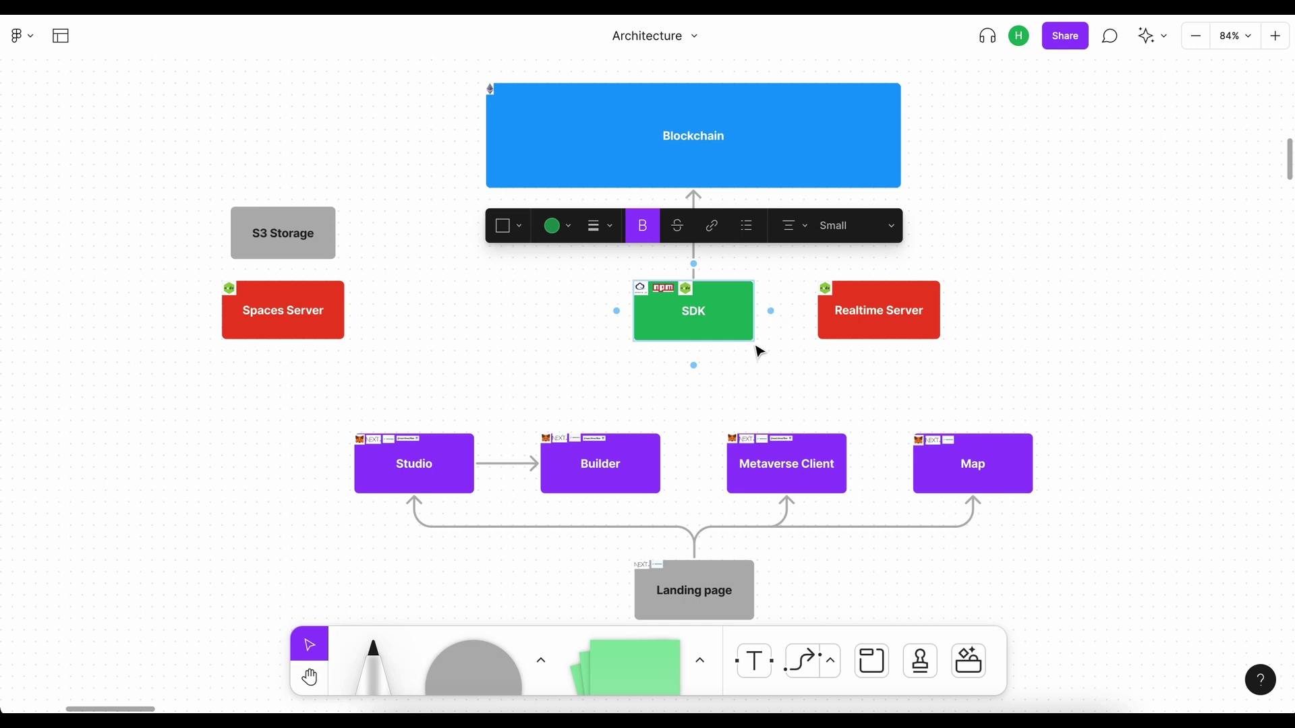
{"action": "left_click", "coordinate": [698, 340]}
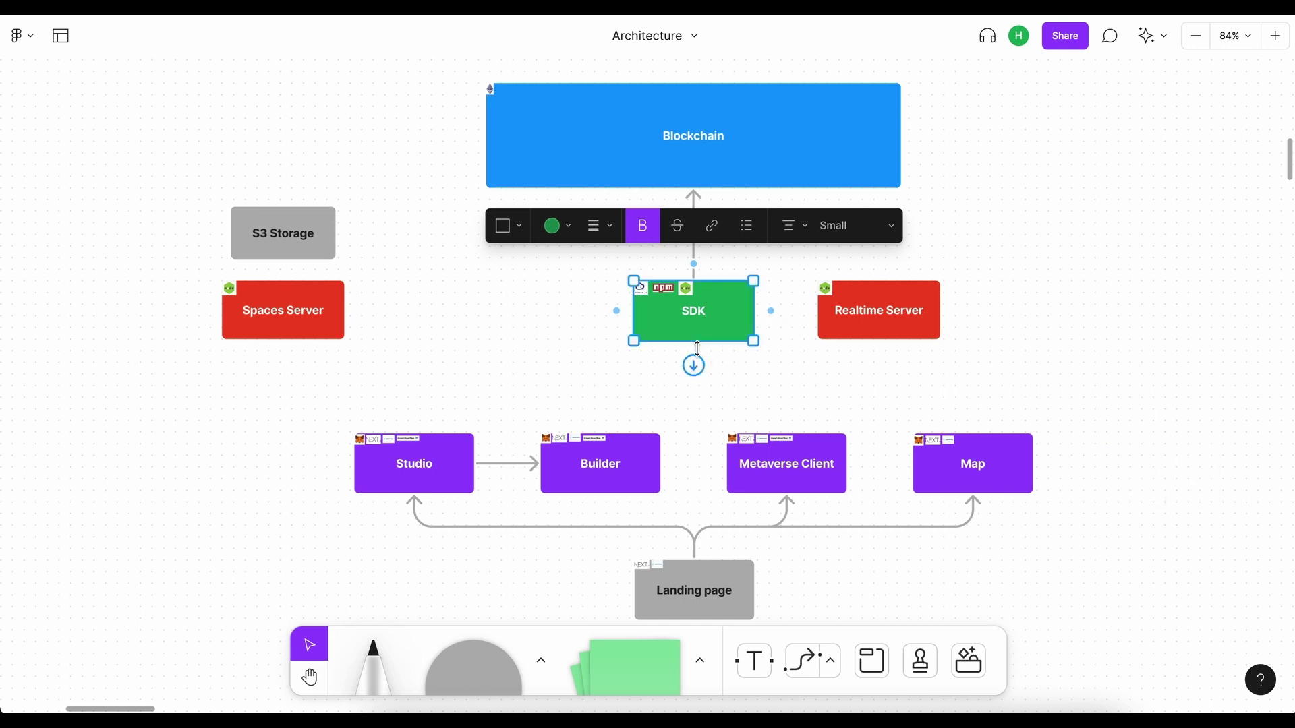
{"action": "mouse_move", "coordinate": [693, 366]}
{"action": "left_mouse_down"}
{"action": "mouse_move", "coordinate": [463, 386]}
{"action": "mouse_move", "coordinate": [421, 434]}
{"action": "left_mouse_up"}
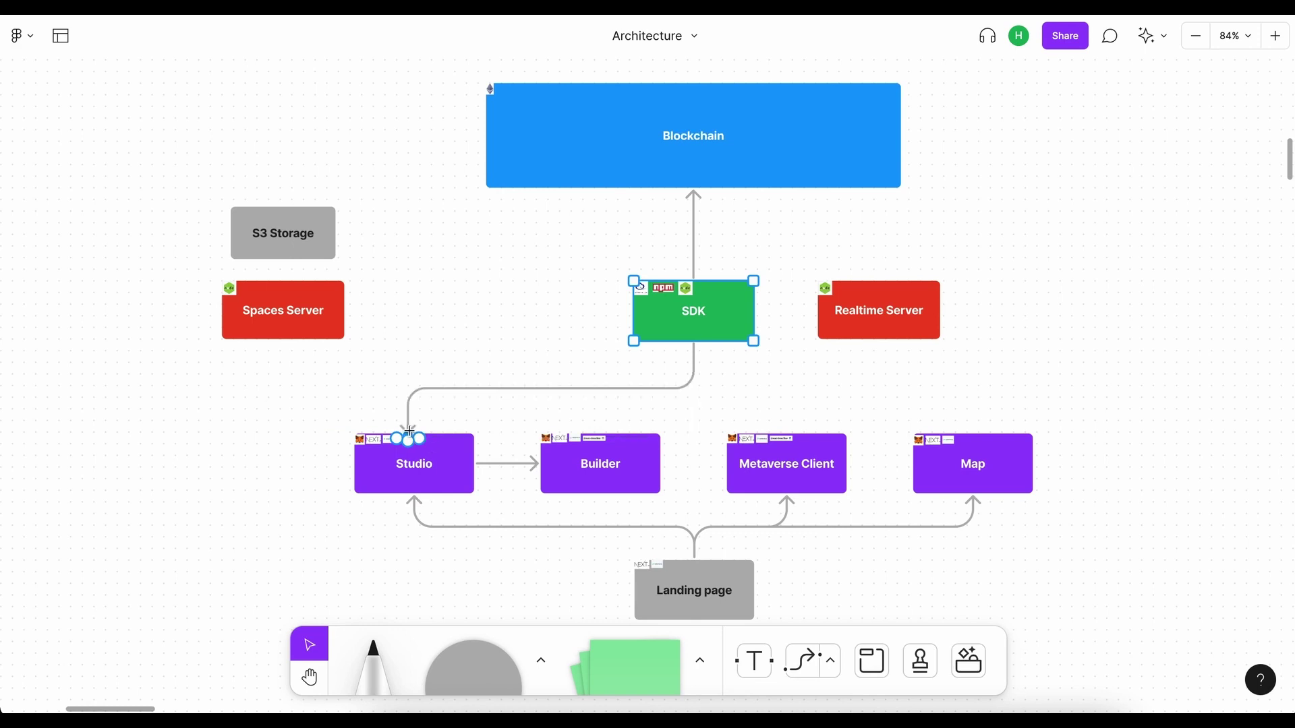
{"action": "left_click_drag", "start_coordinate": [693, 363], "coordinate": [597, 430]}
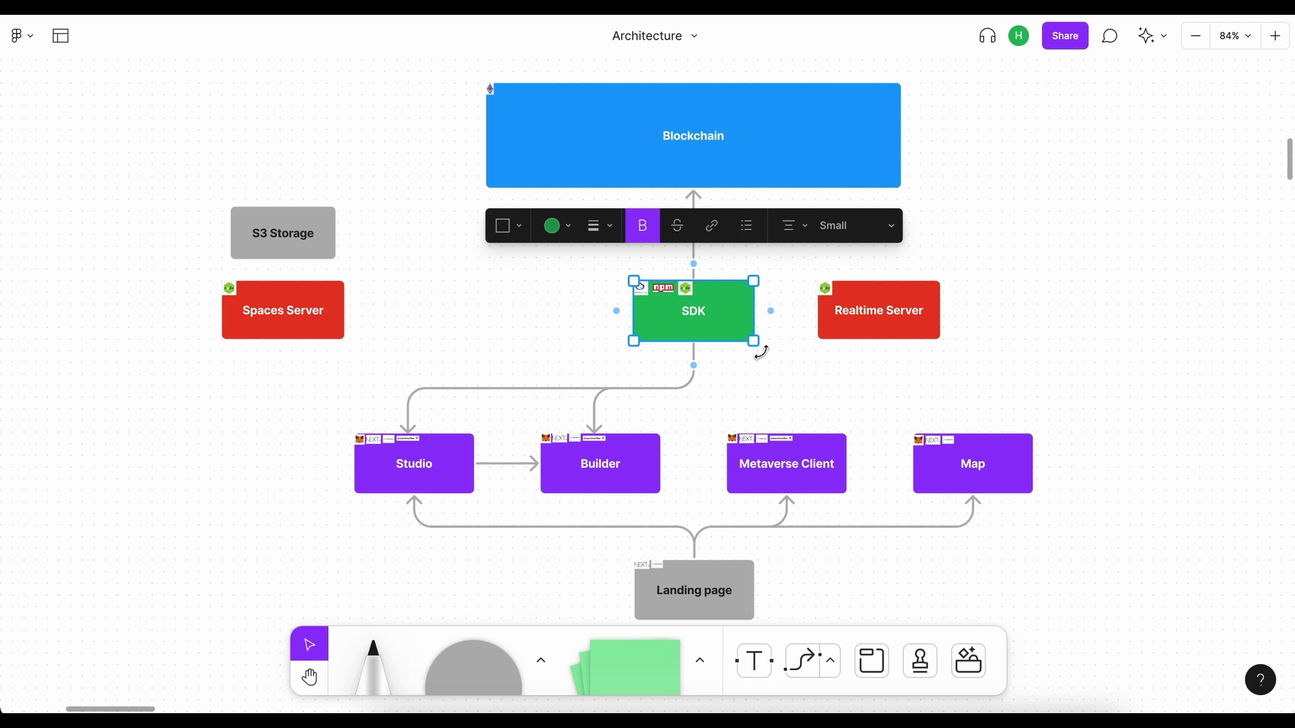
{"action": "left_click_drag", "start_coordinate": [694, 364], "coordinate": [782, 430]}
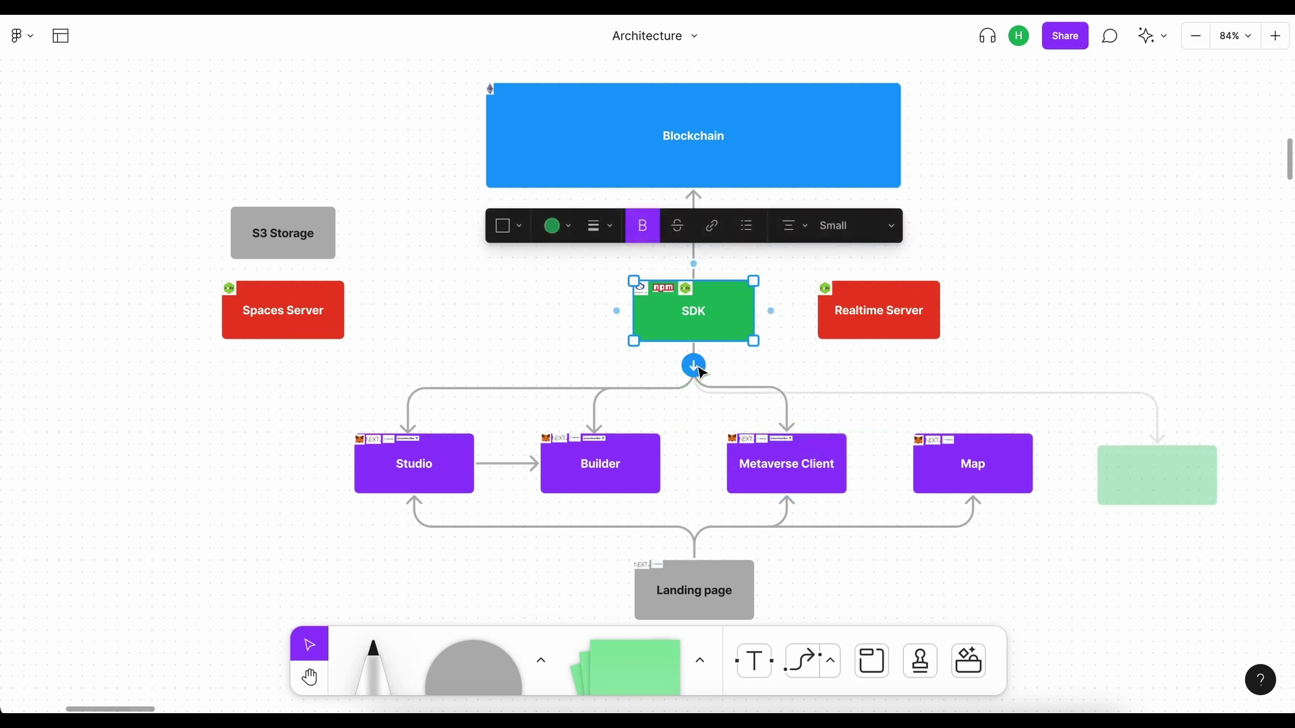
{"action": "left_click_drag", "start_coordinate": [693, 364], "coordinate": [973, 431]}
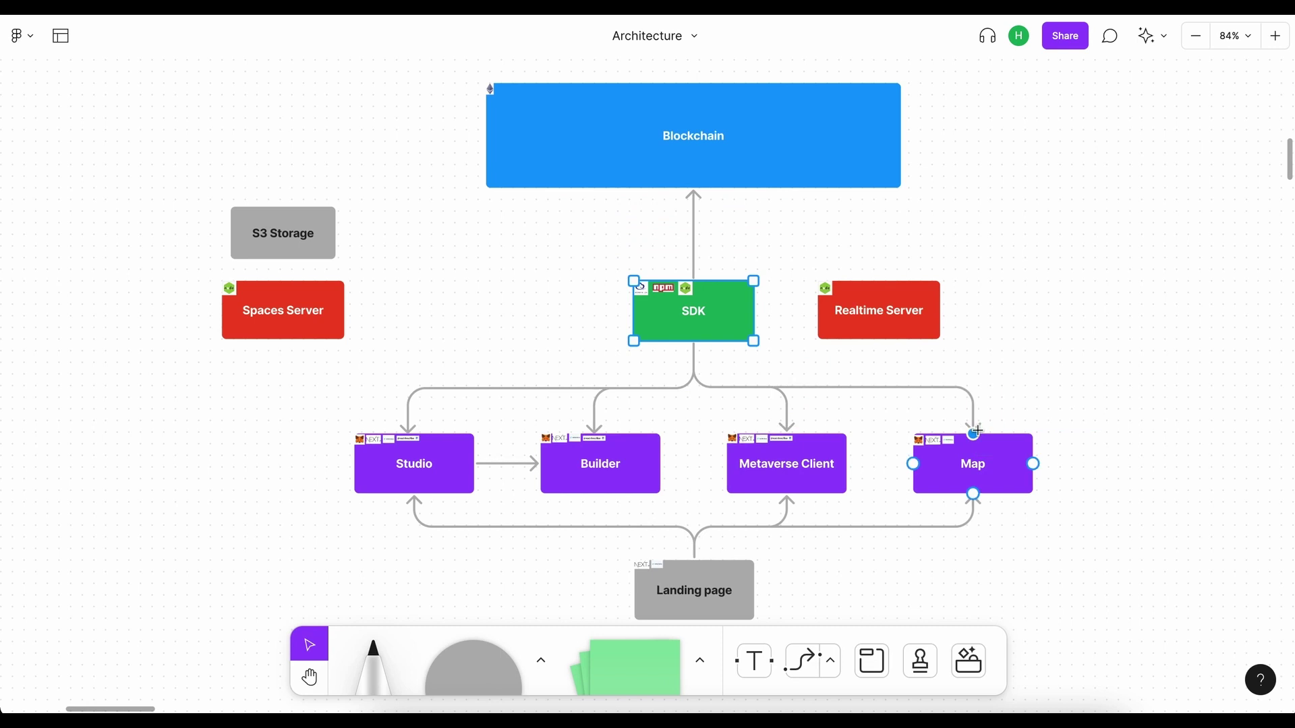
{"action": "left_click", "coordinate": [1059, 410]}
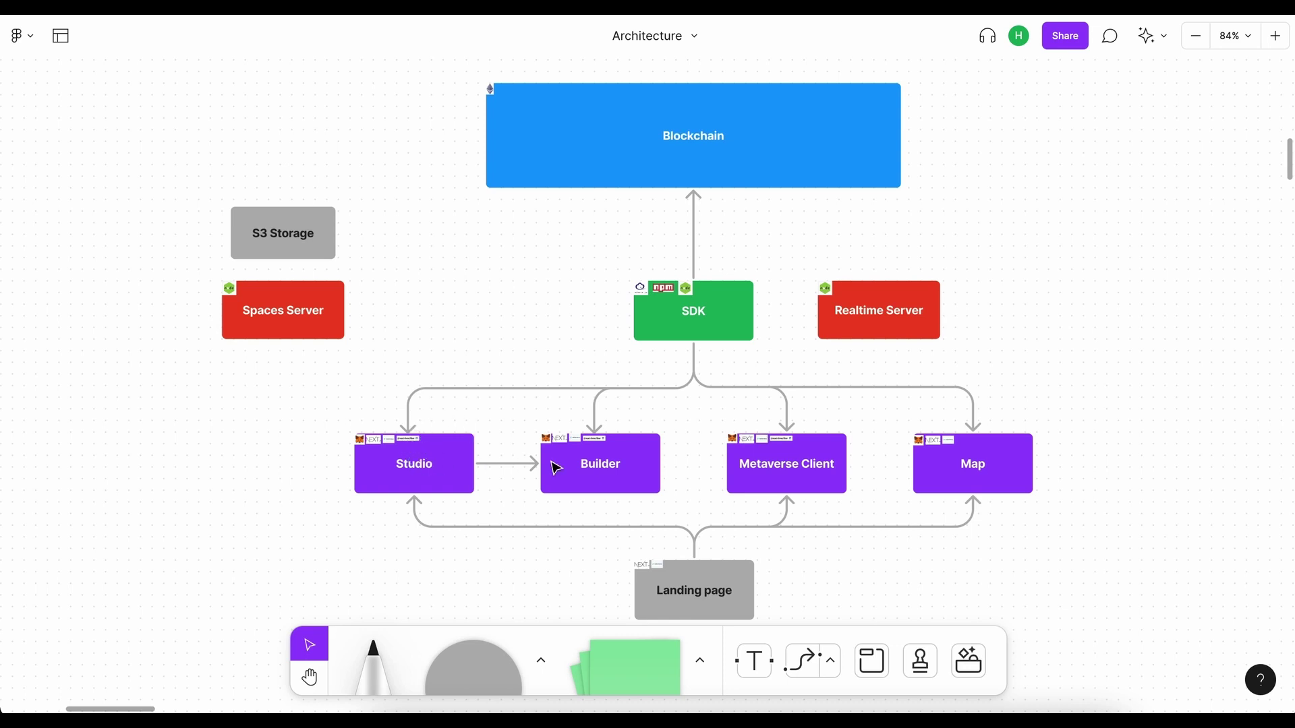
{"action": "left_click", "coordinate": [749, 339]}
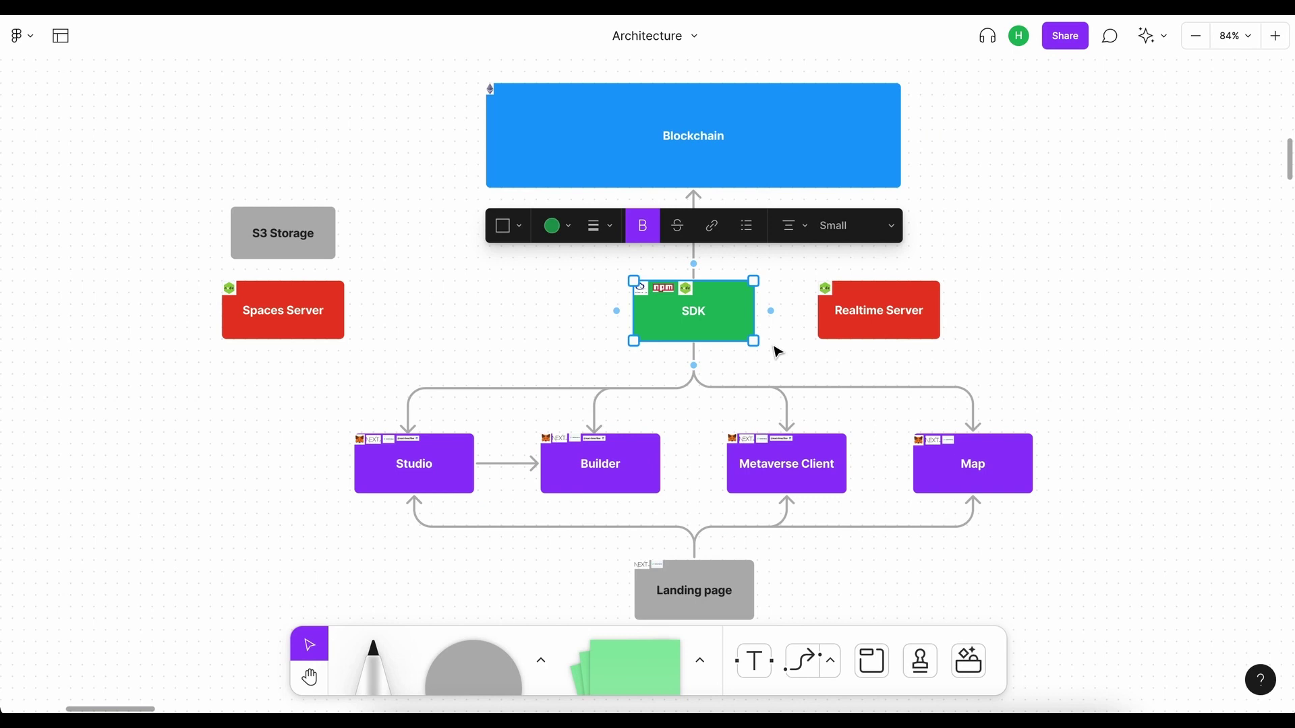
{"action": "left_click", "coordinate": [620, 301]}
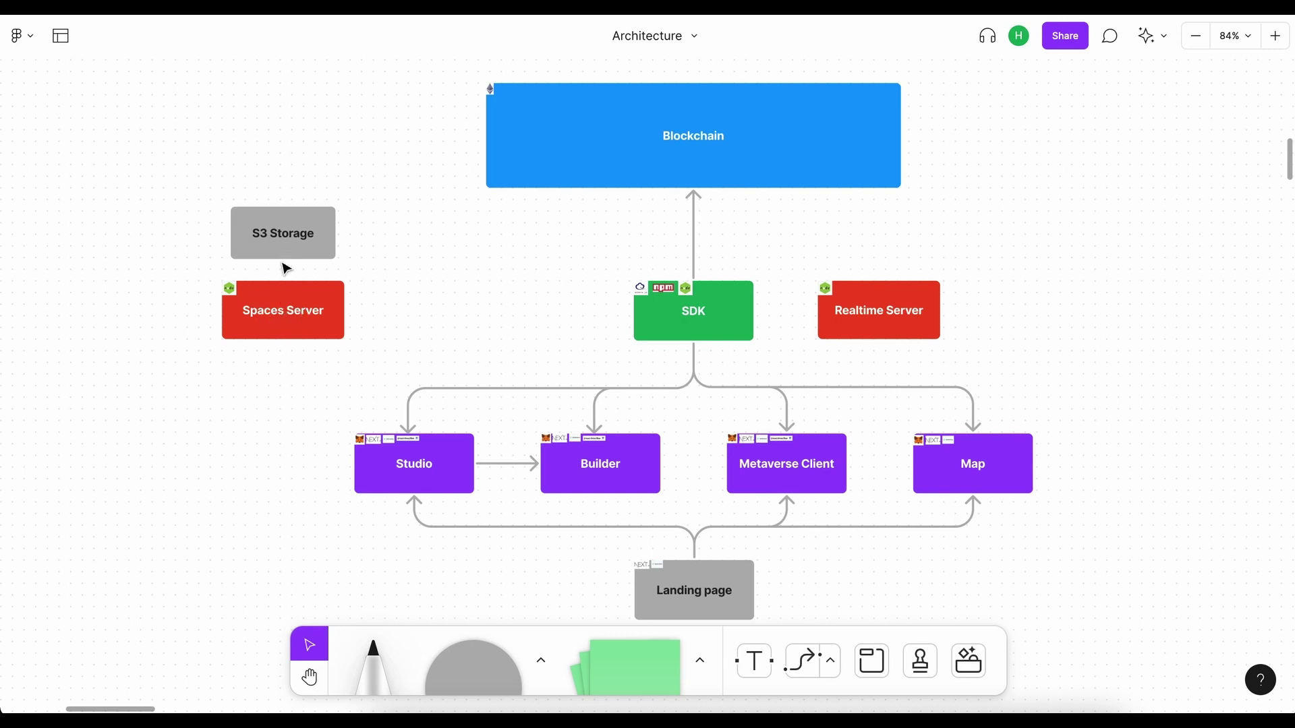
- Draw a connector from the Spaces Server box up to the S3 Storage box
{"action": "left_click", "coordinate": [285, 307]}
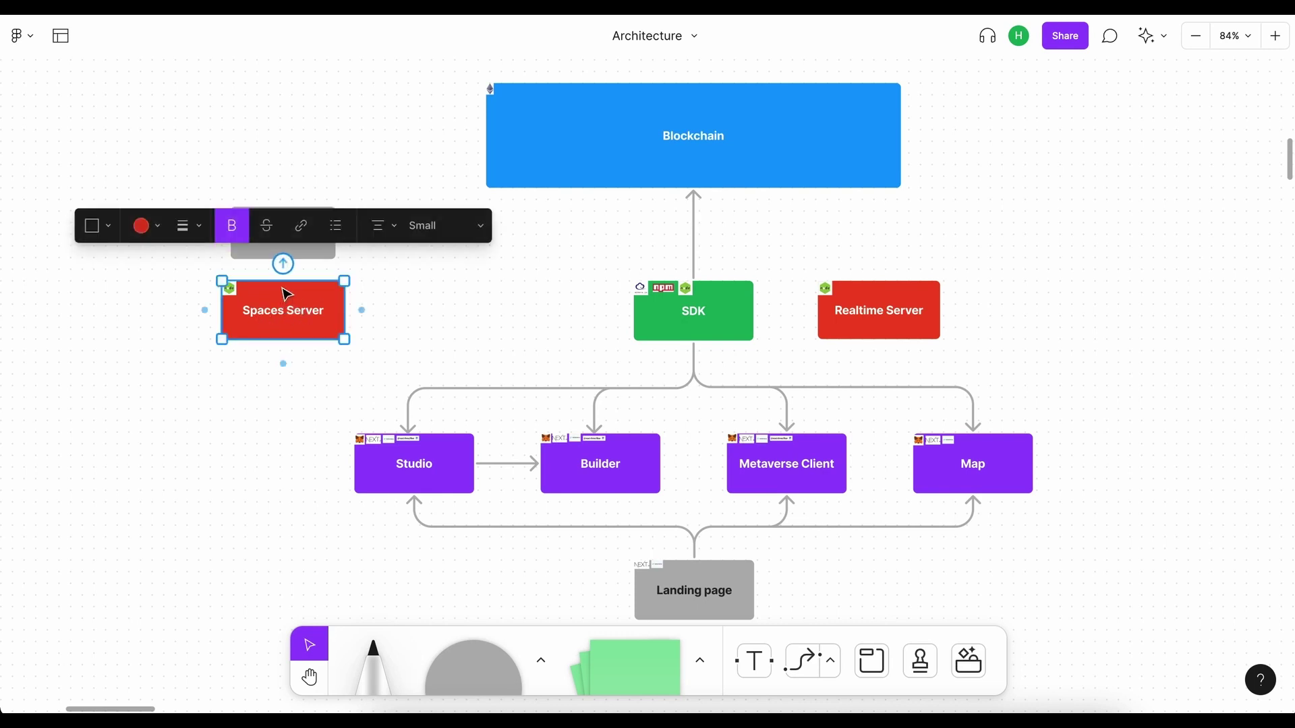
{"action": "left_click", "coordinate": [370, 278]}
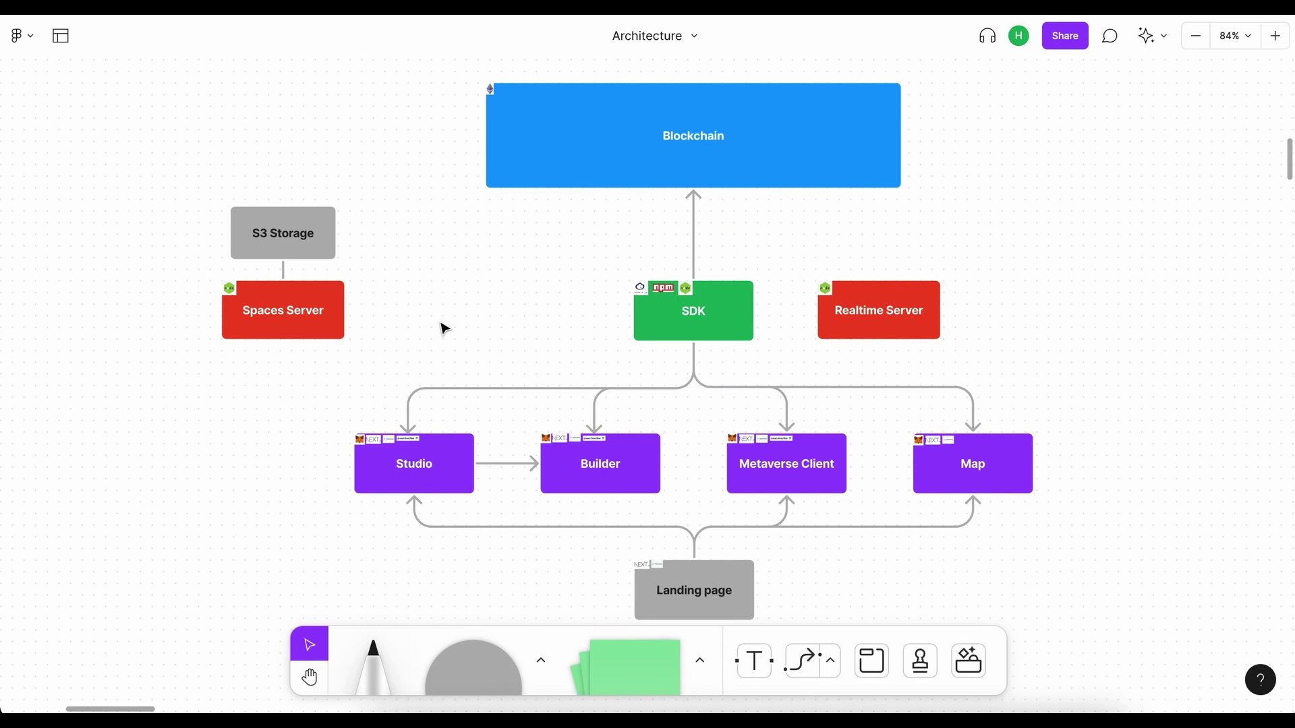
- Draw a connector arrow from the Studio box to the Spaces Server box and another from S3 Storage to Studio
{"action": "left_click", "coordinate": [423, 463]}
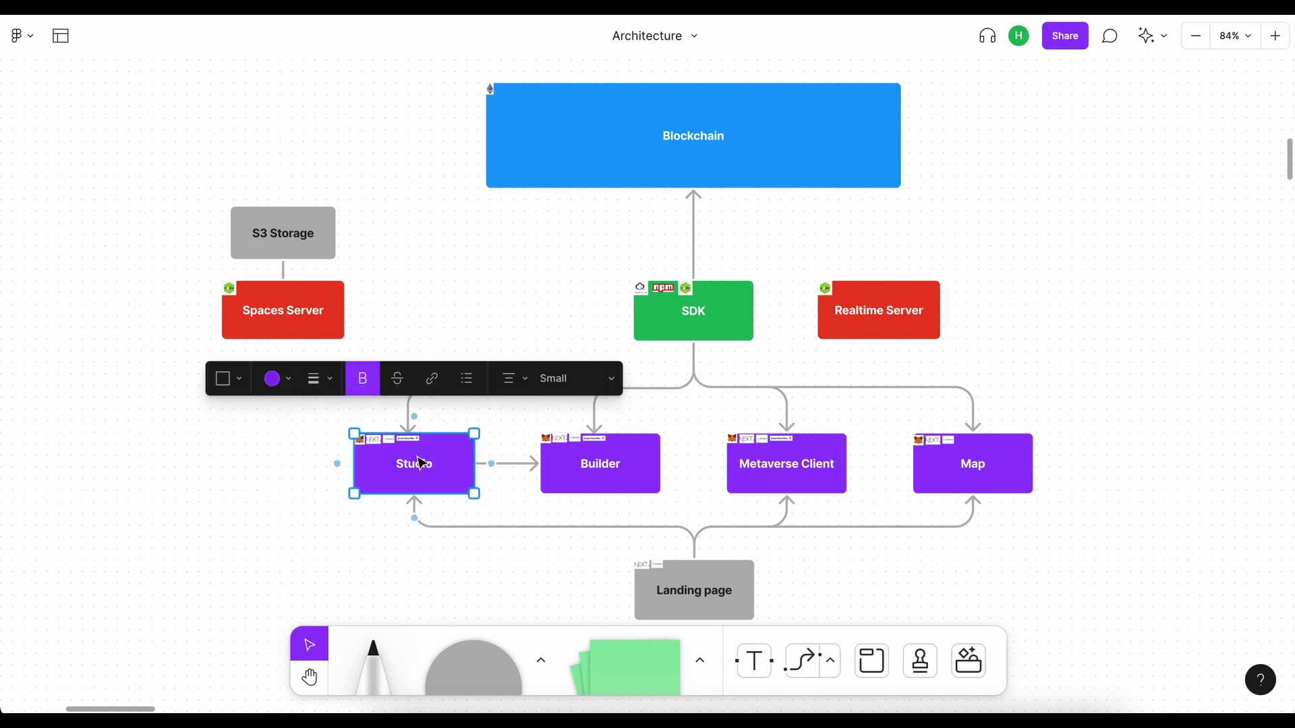
{"action": "left_click_drag", "start_coordinate": [414, 416], "coordinate": [343, 311]}
{"action": "left_click", "coordinate": [273, 236]}
{"action": "left_click_drag", "start_coordinate": [212, 233], "coordinate": [376, 468]}
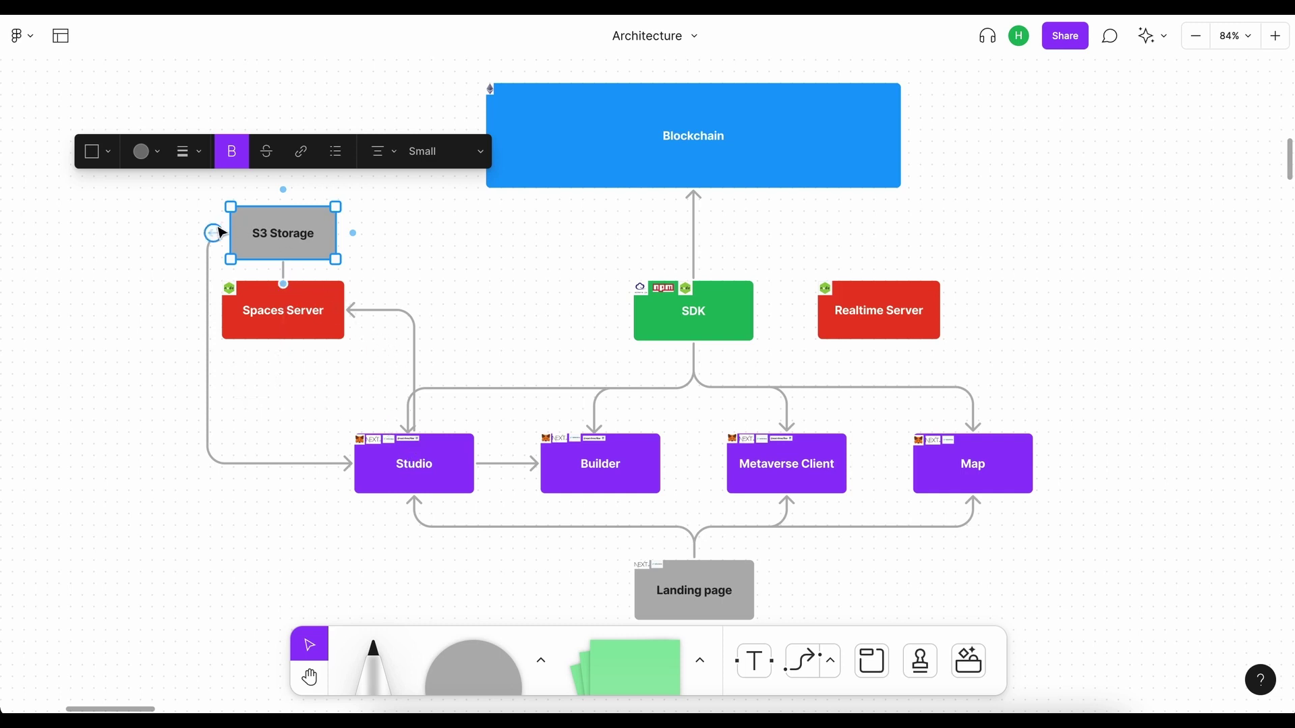
{"action": "left_click", "coordinate": [461, 356]}
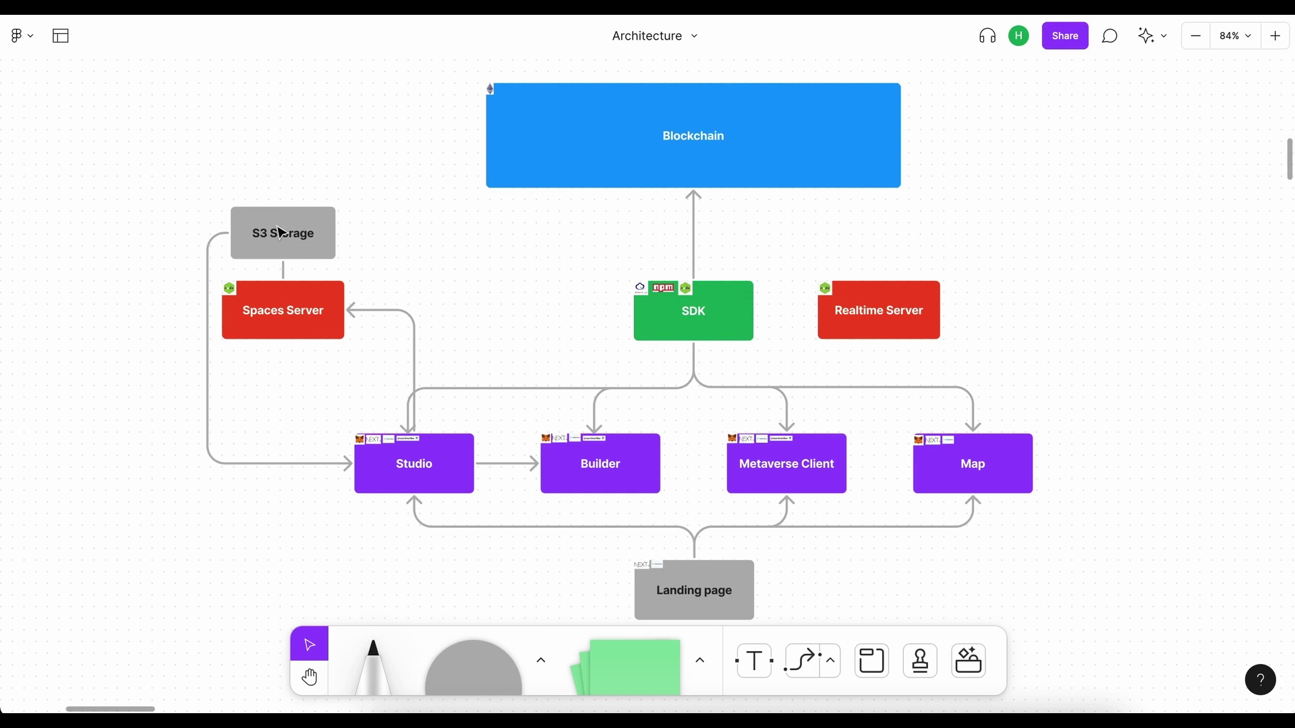
- Draw a connector arrow from the Builder box to the Spaces Server box and another from S3 Storage to Builder
{"action": "left_click", "coordinate": [610, 460]}
{"action": "mouse_move", "coordinate": [592, 403]}
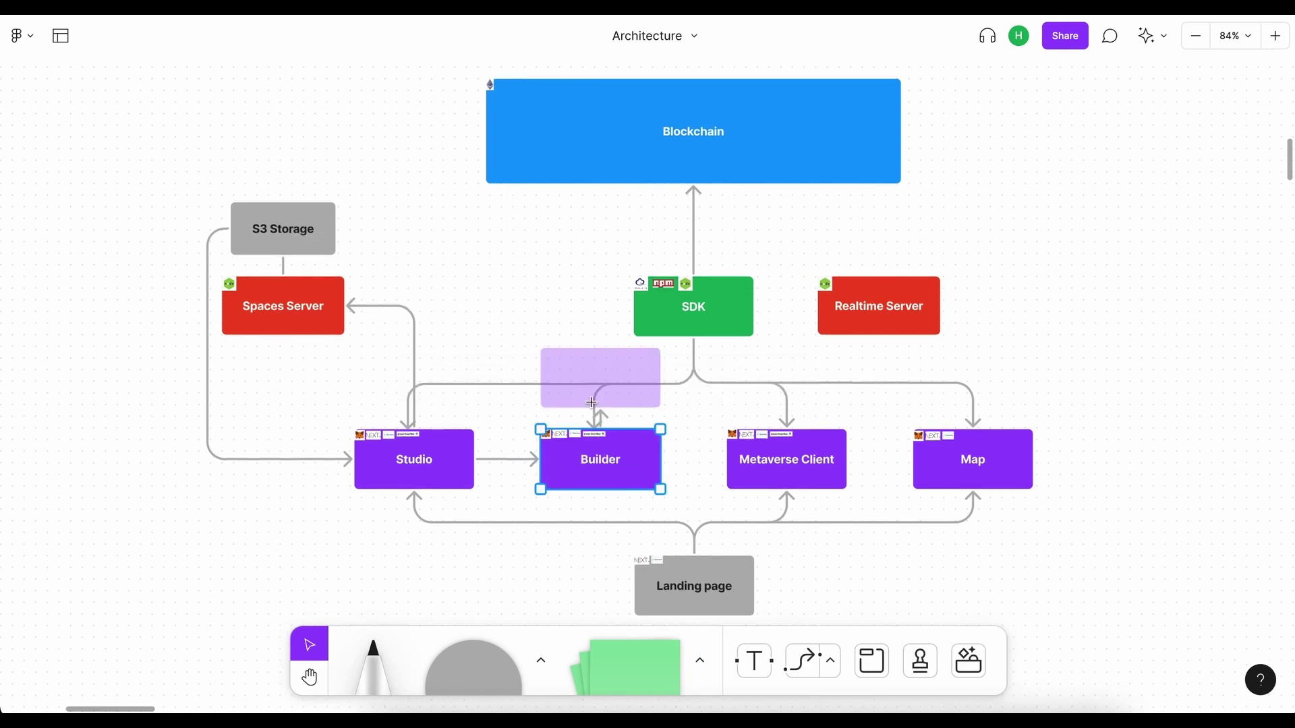
{"action": "left_click_drag", "start_coordinate": [592, 403], "coordinate": [344, 308]}
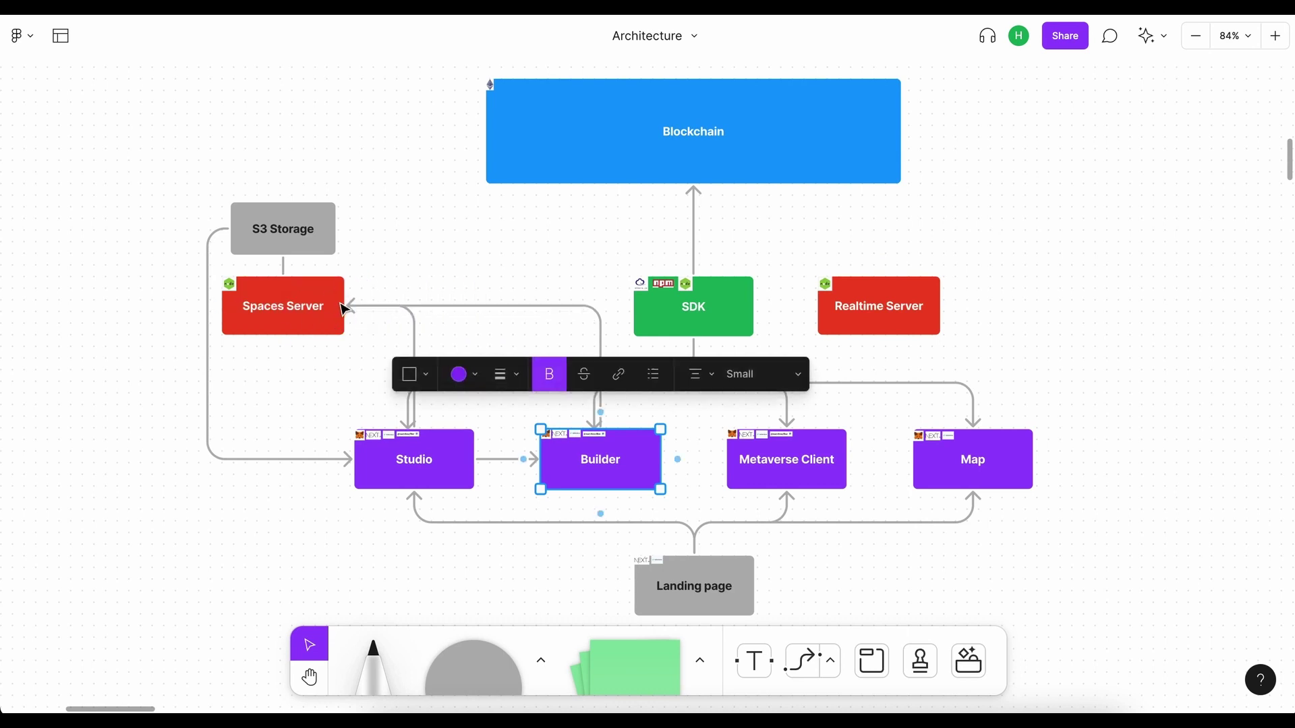
{"action": "left_click", "coordinate": [251, 228]}
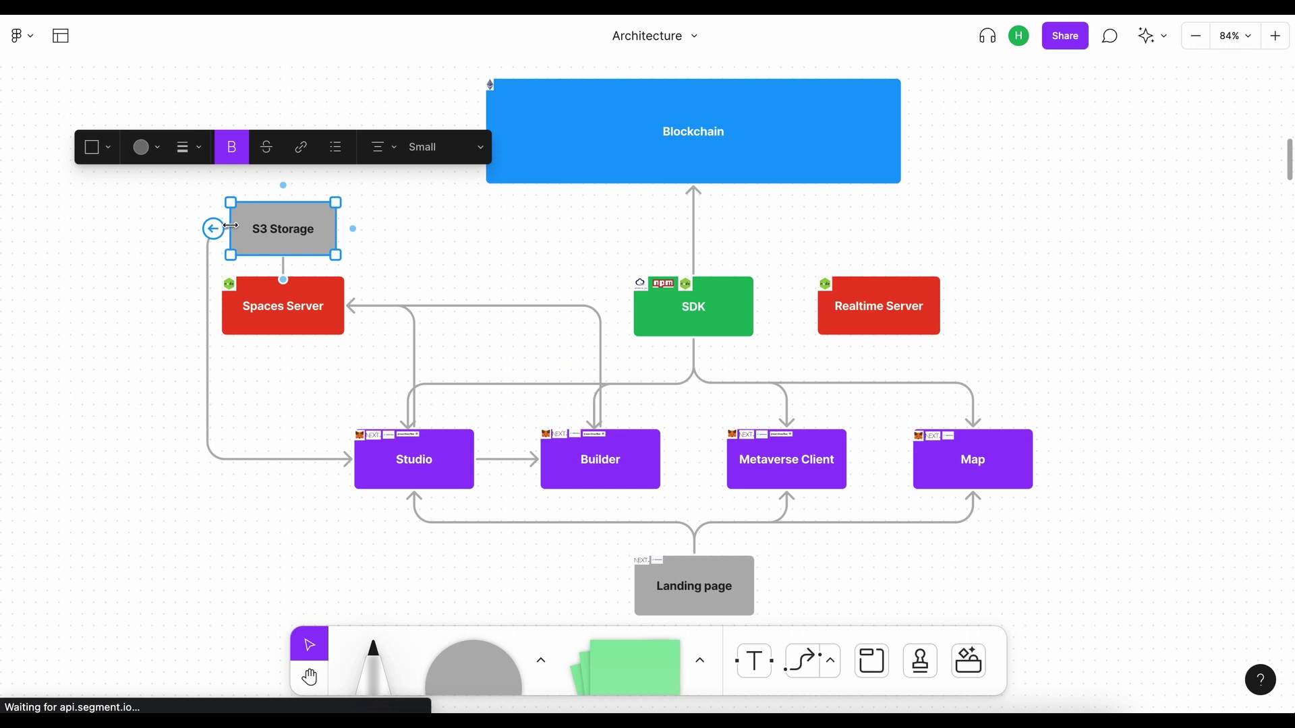
{"action": "left_click_drag", "start_coordinate": [213, 229], "coordinate": [601, 490]}
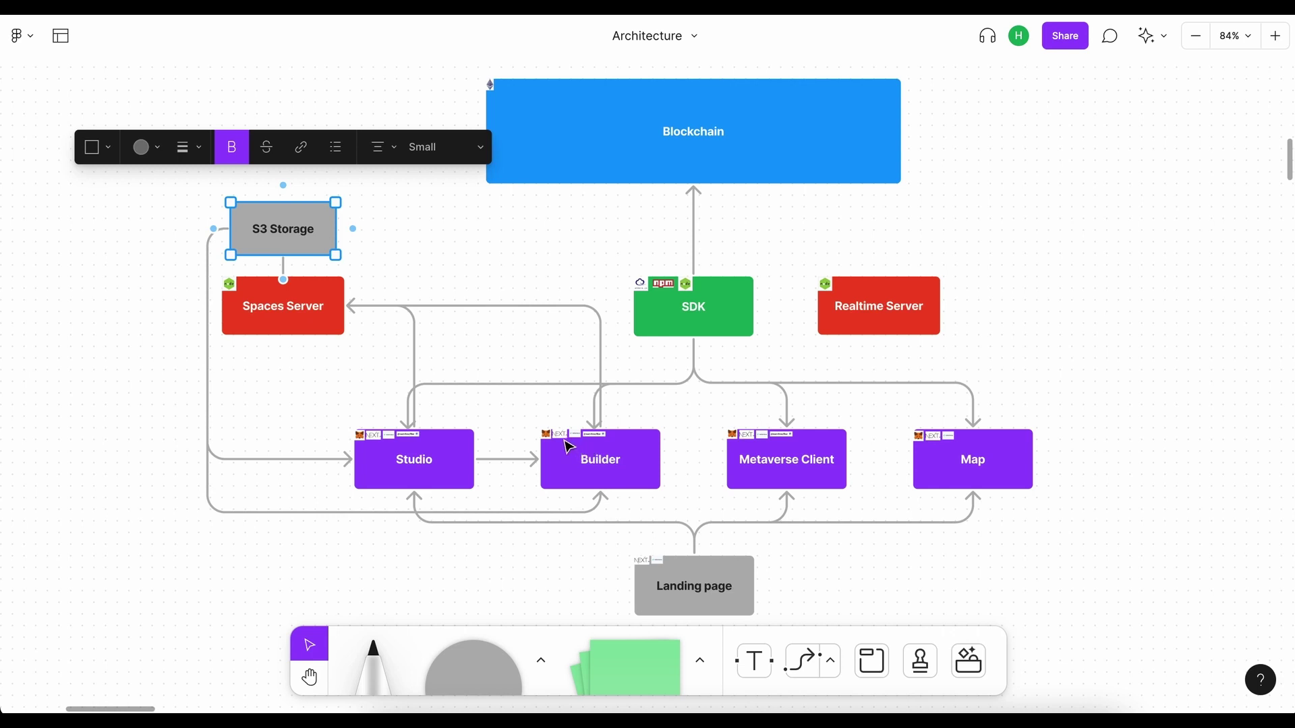
{"action": "left_click", "coordinate": [545, 358]}
- Draw connector arrows from the S3 Storage box to the undersides of the Metaverse Client and Map boxes
{"action": "scroll", "coordinate": [545, 358], "scroll_direction": "down", "scroll_amount": 1}
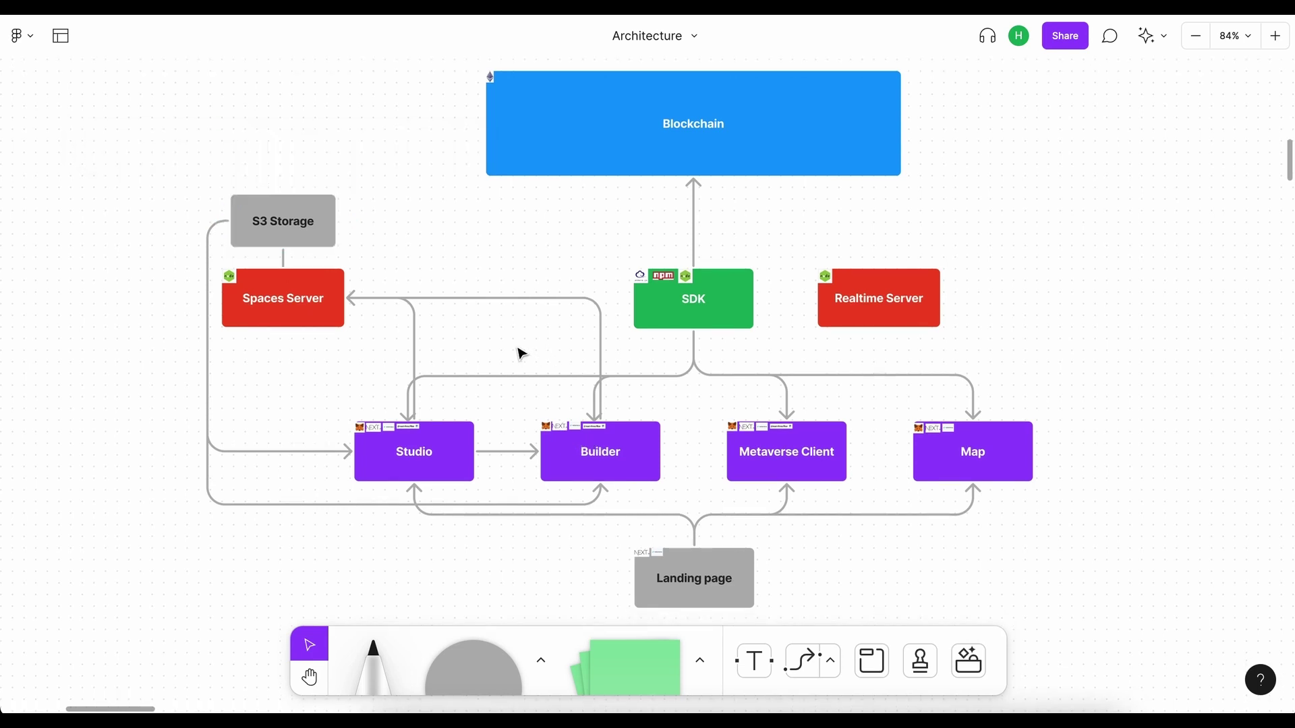
{"action": "left_click", "coordinate": [246, 223]}
{"action": "left_click_drag", "start_coordinate": [213, 221], "coordinate": [790, 475]}
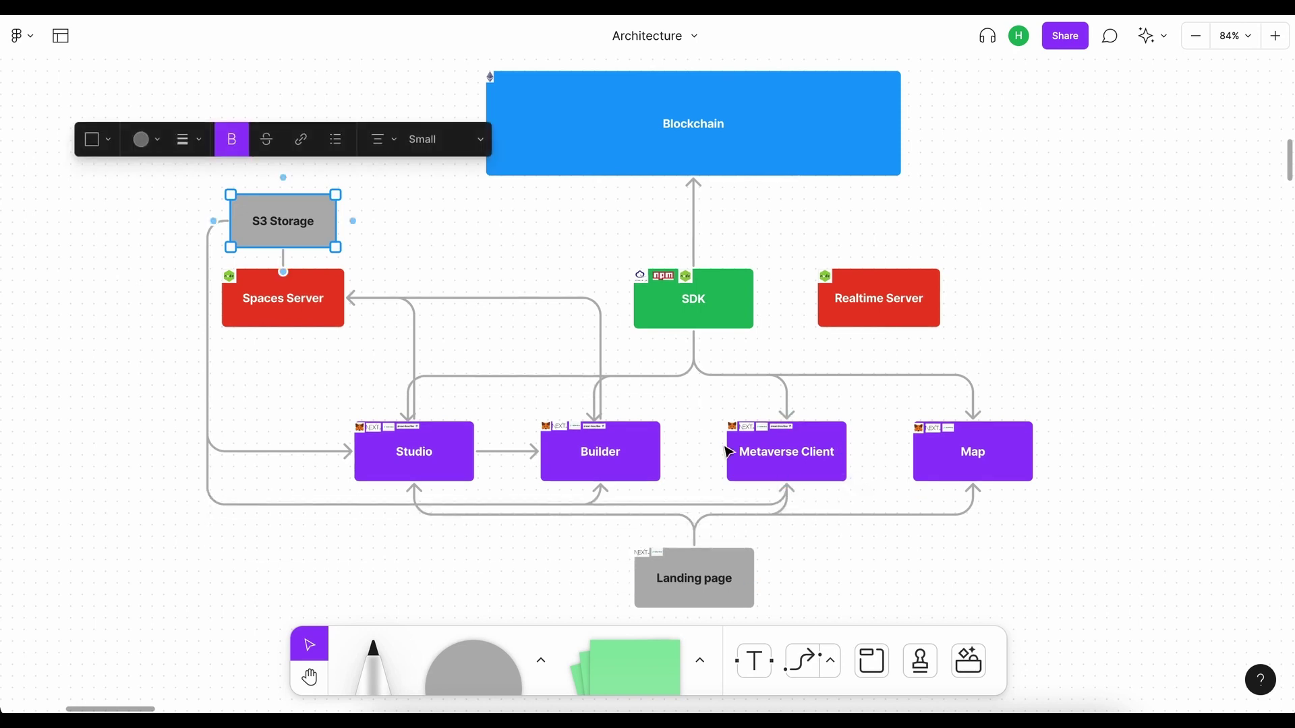
{"action": "left_click_drag", "start_coordinate": [213, 221], "coordinate": [978, 481]}
{"action": "left_click", "coordinate": [993, 453]}
{"action": "left_click", "coordinate": [828, 460]}
{"action": "left_click", "coordinate": [951, 454]}
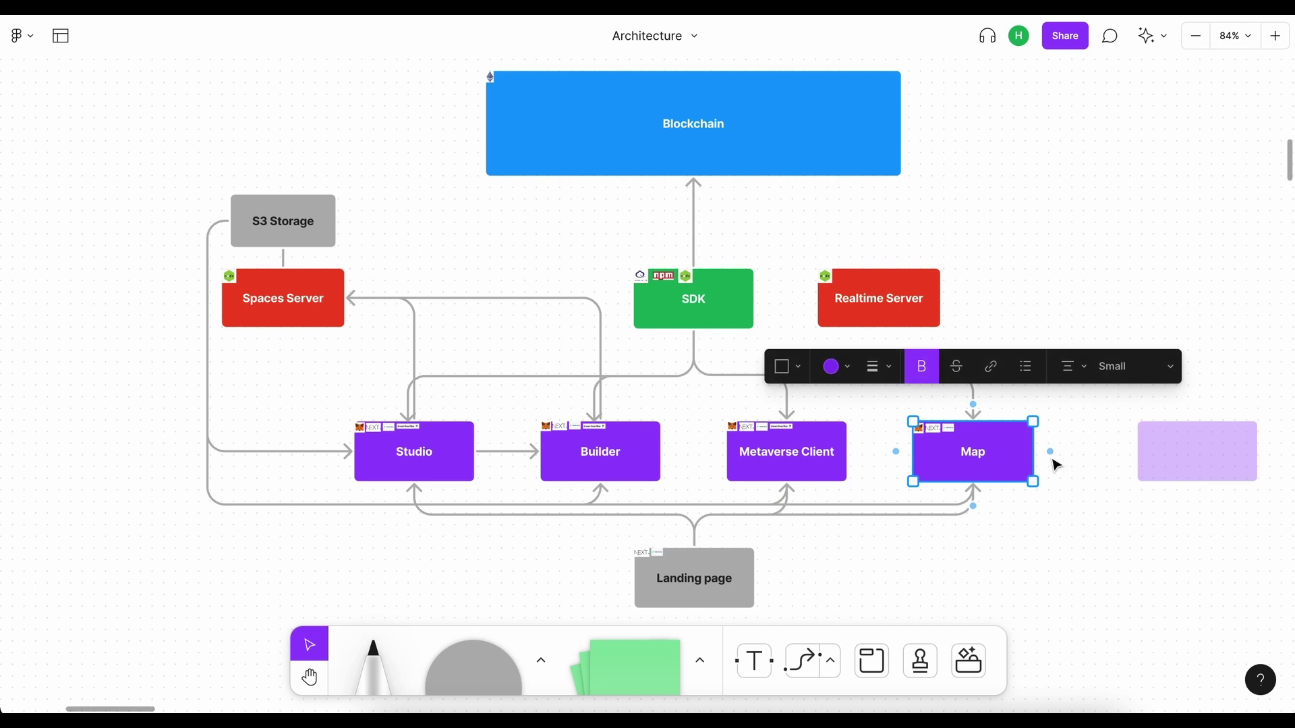
{"action": "left_click", "coordinate": [995, 343]}
- Connect the Studio box to the left side of the Blockchain box, and draw a return arrow from Blockchain to the top of Studio
{"action": "scroll", "coordinate": [995, 343], "scroll_direction": "up", "scroll_amount": 1}
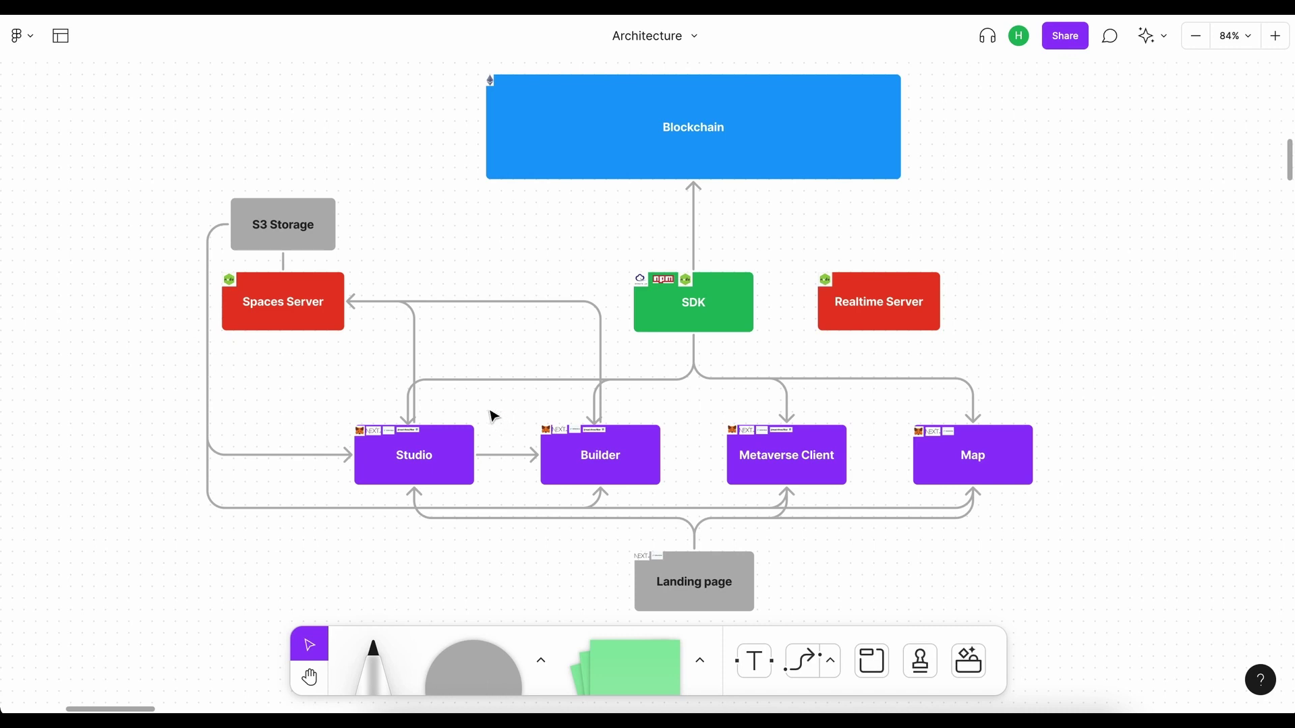
{"action": "left_click", "coordinate": [445, 459]}
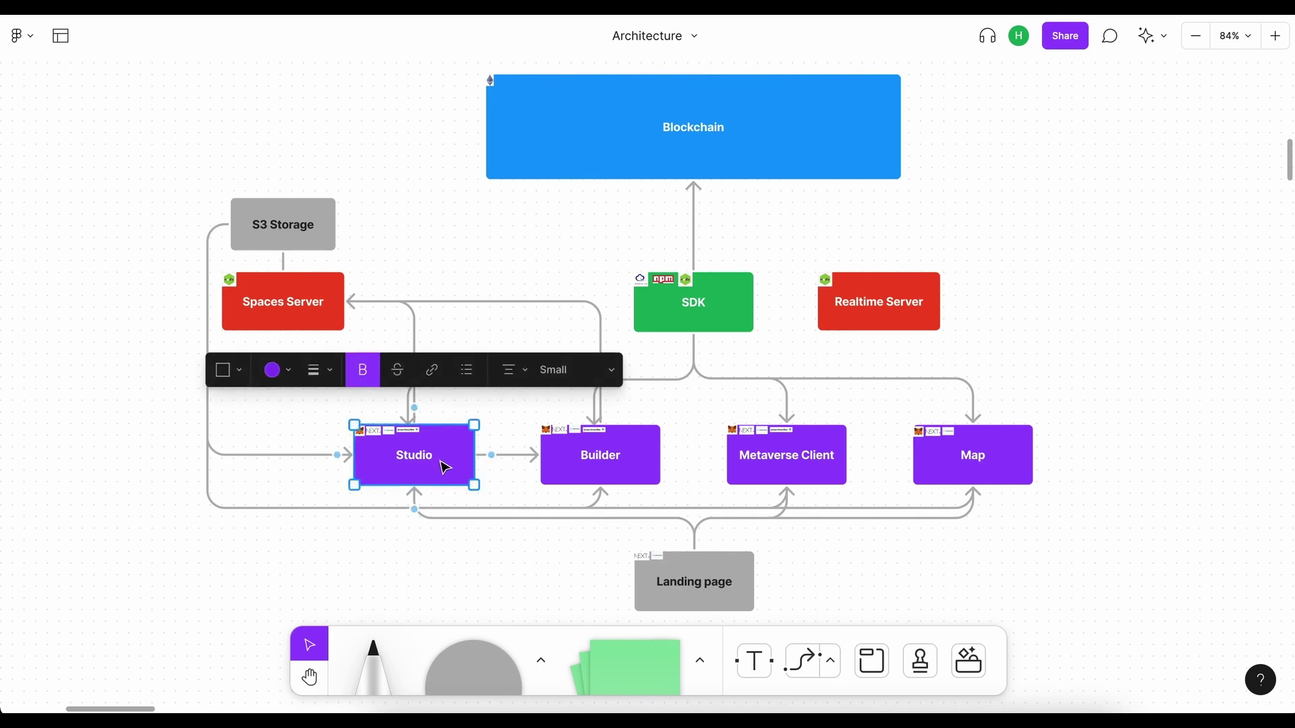
{"action": "mouse_move", "coordinate": [493, 459]}
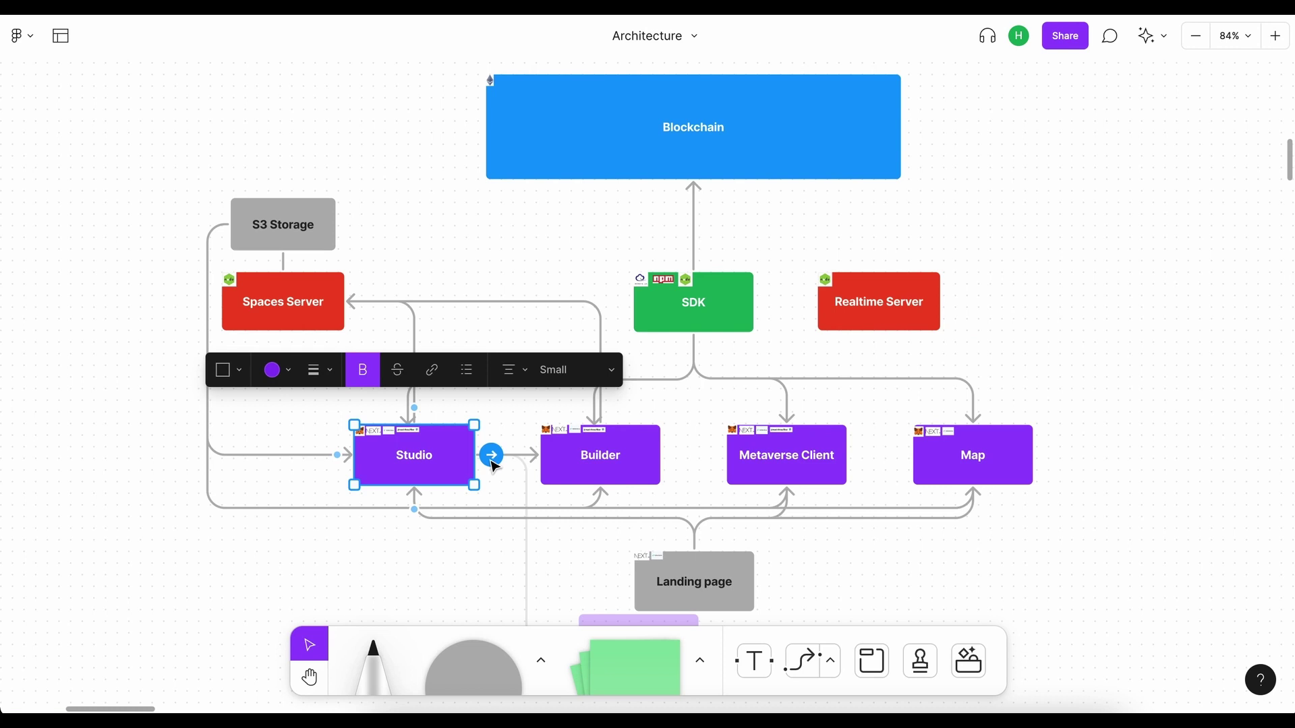
{"action": "left_click_drag", "start_coordinate": [493, 456], "coordinate": [528, 143]}
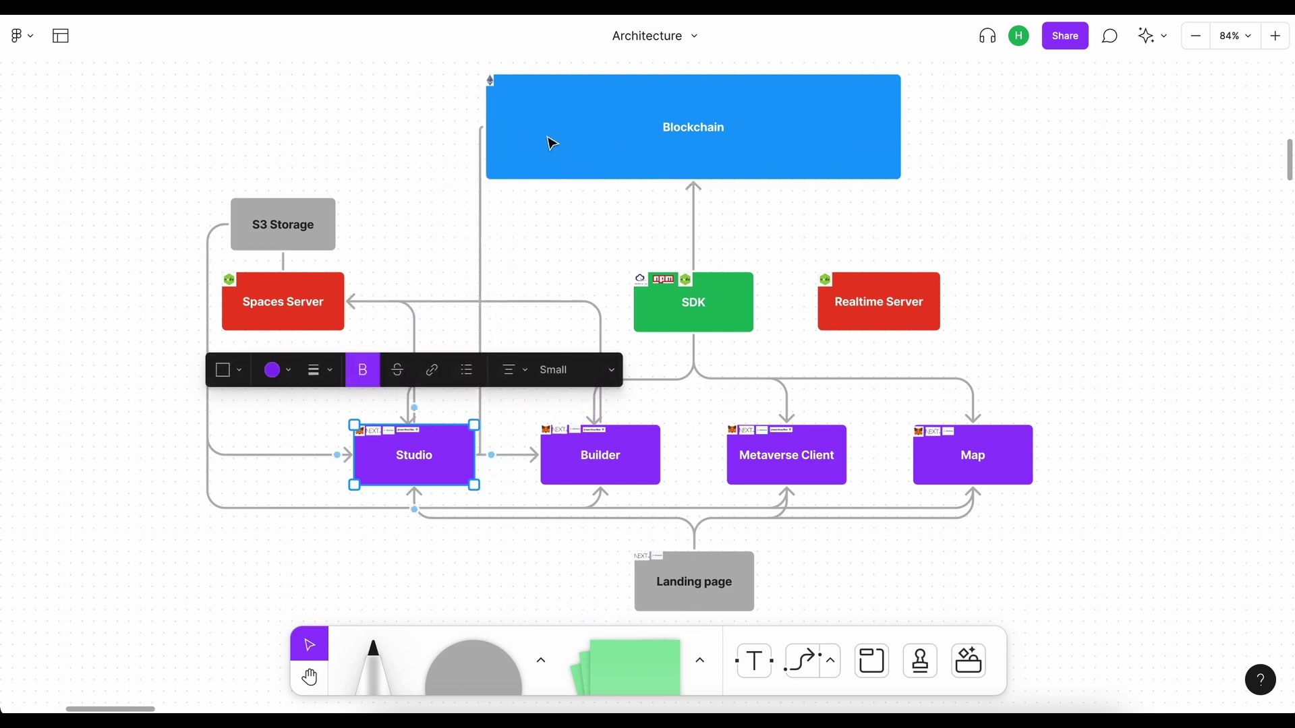
{"action": "left_click", "coordinate": [496, 124]}
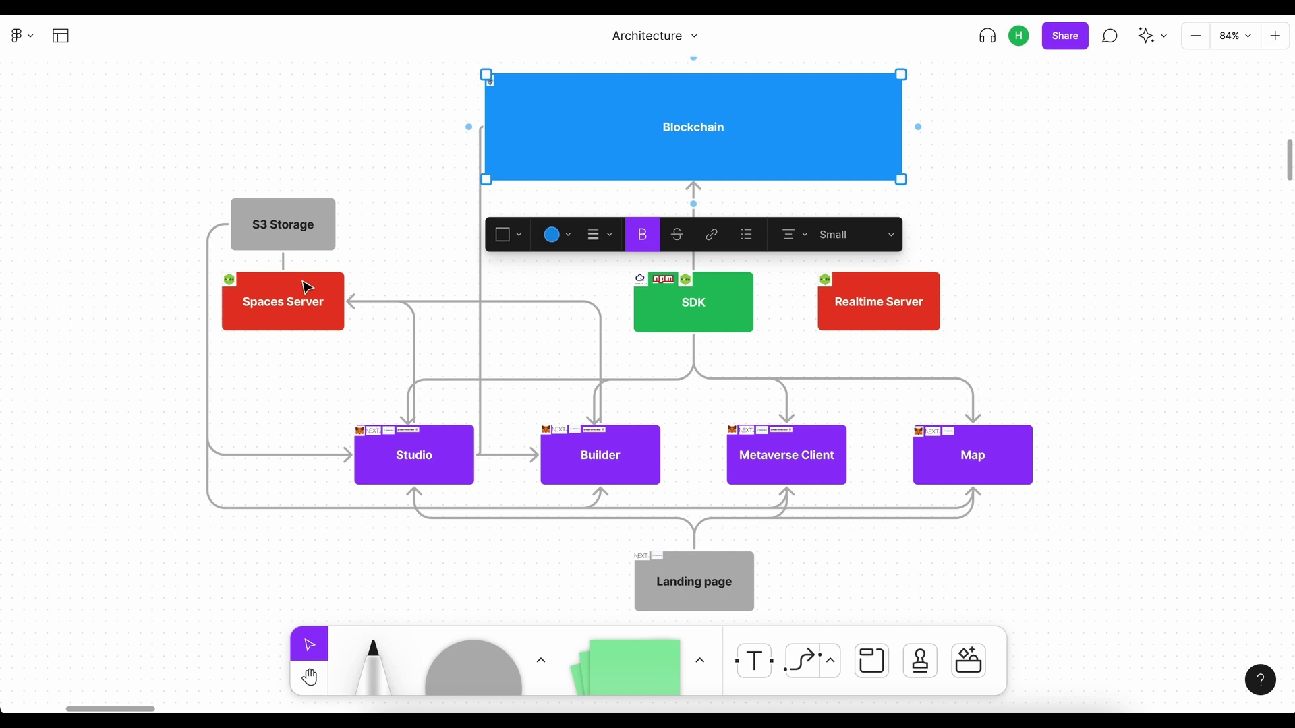
{"action": "mouse_move", "coordinate": [472, 130]}
{"action": "left_click_drag", "start_coordinate": [469, 127], "coordinate": [414, 423]}
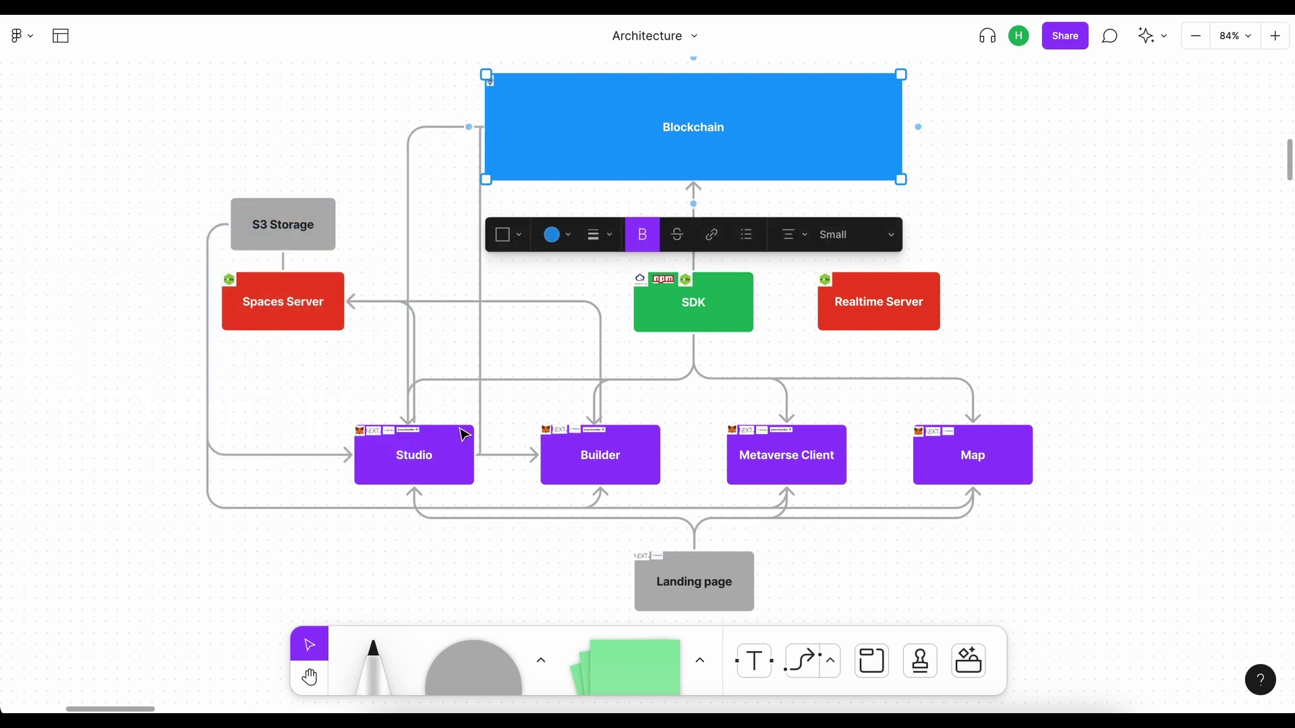
{"action": "left_click", "coordinate": [511, 373]}
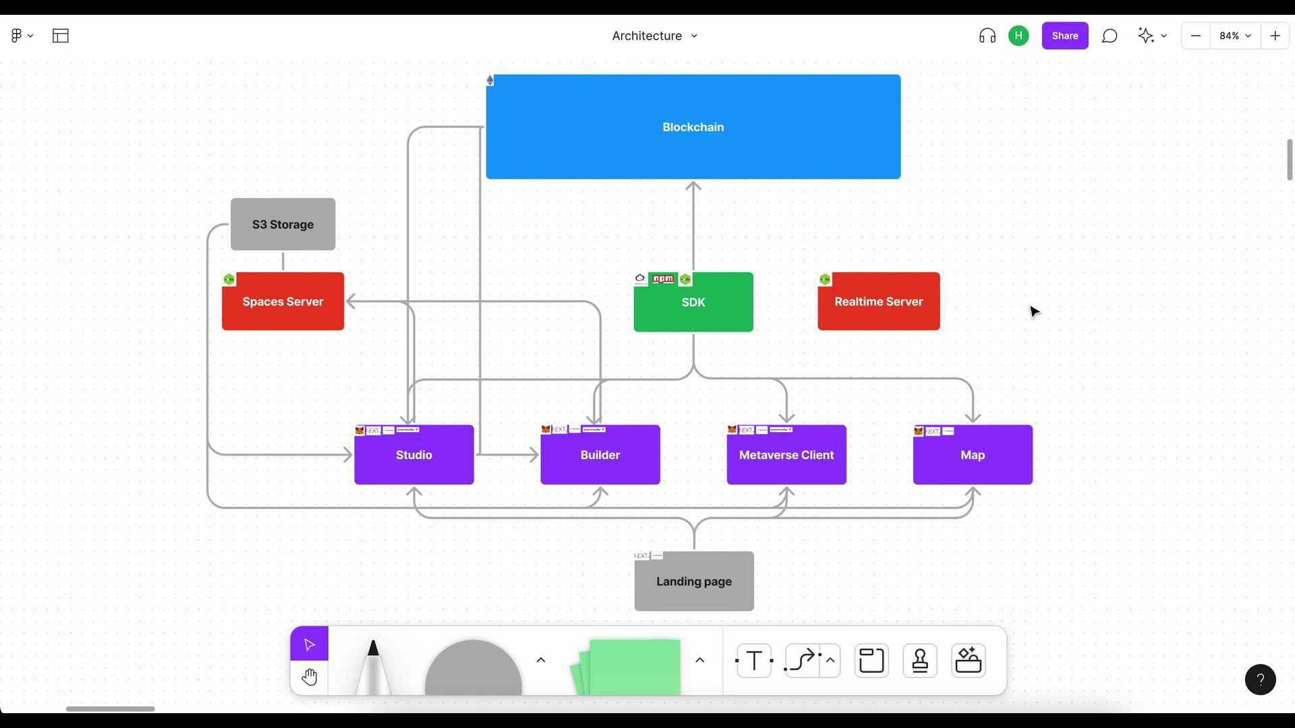
- Draw connector arrows in both directions between the Metaverse Client box and the Realtime Server box
{"action": "left_click", "coordinate": [883, 303]}
{"action": "left_click", "coordinate": [816, 445]}
{"action": "left_click_drag", "start_coordinate": [861, 455], "coordinate": [880, 327]}
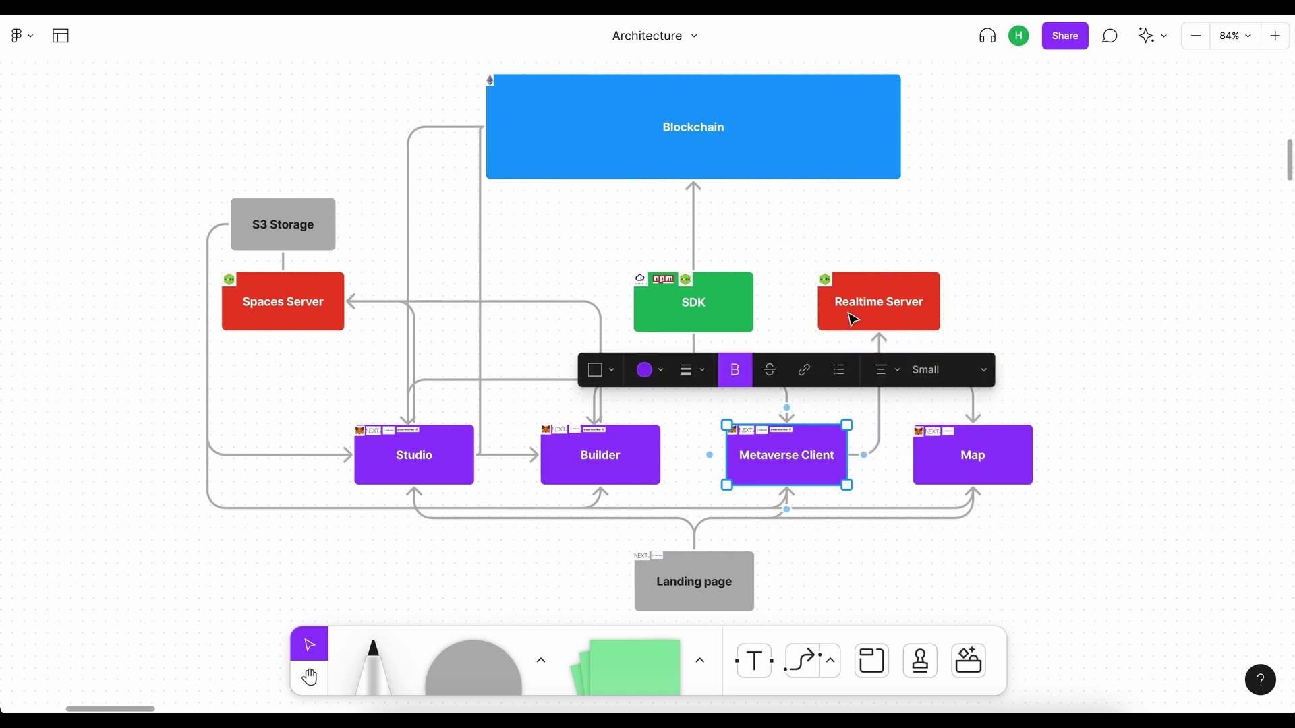
{"action": "left_click", "coordinate": [837, 309]}
{"action": "left_click_drag", "start_coordinate": [800, 302], "coordinate": [806, 427]}
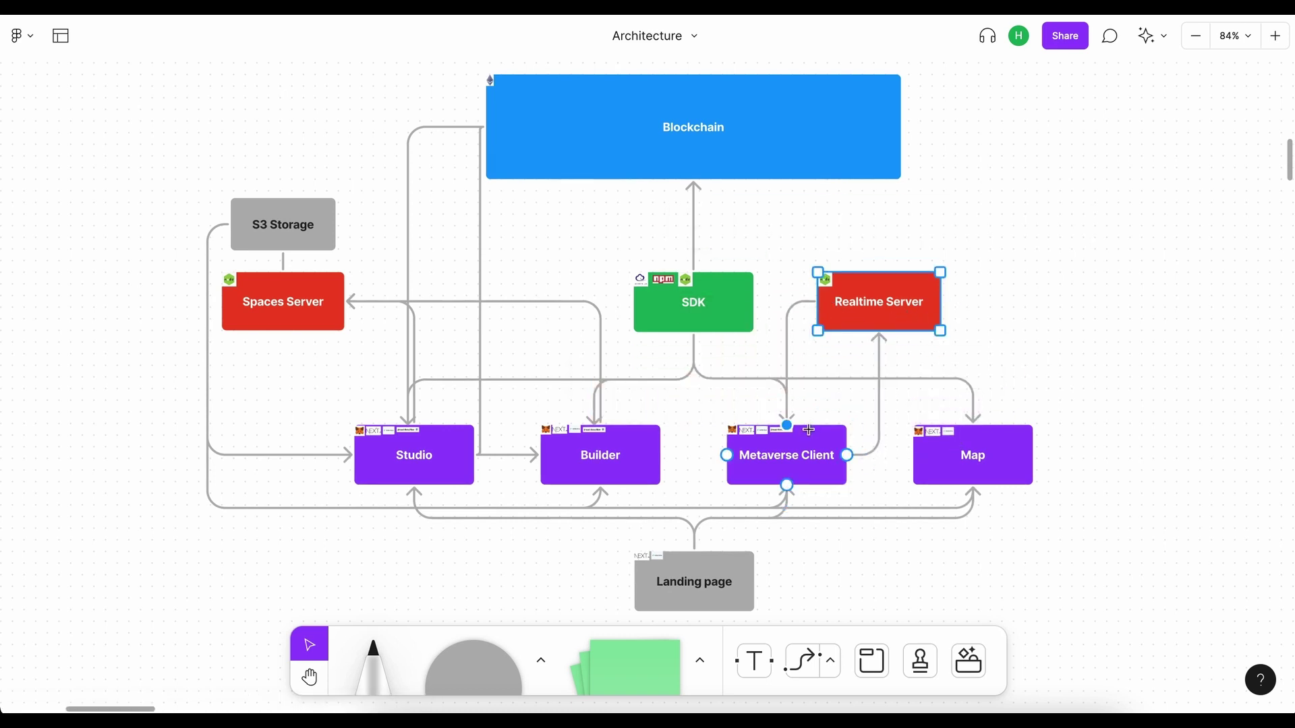
{"action": "left_click", "coordinate": [861, 406]}
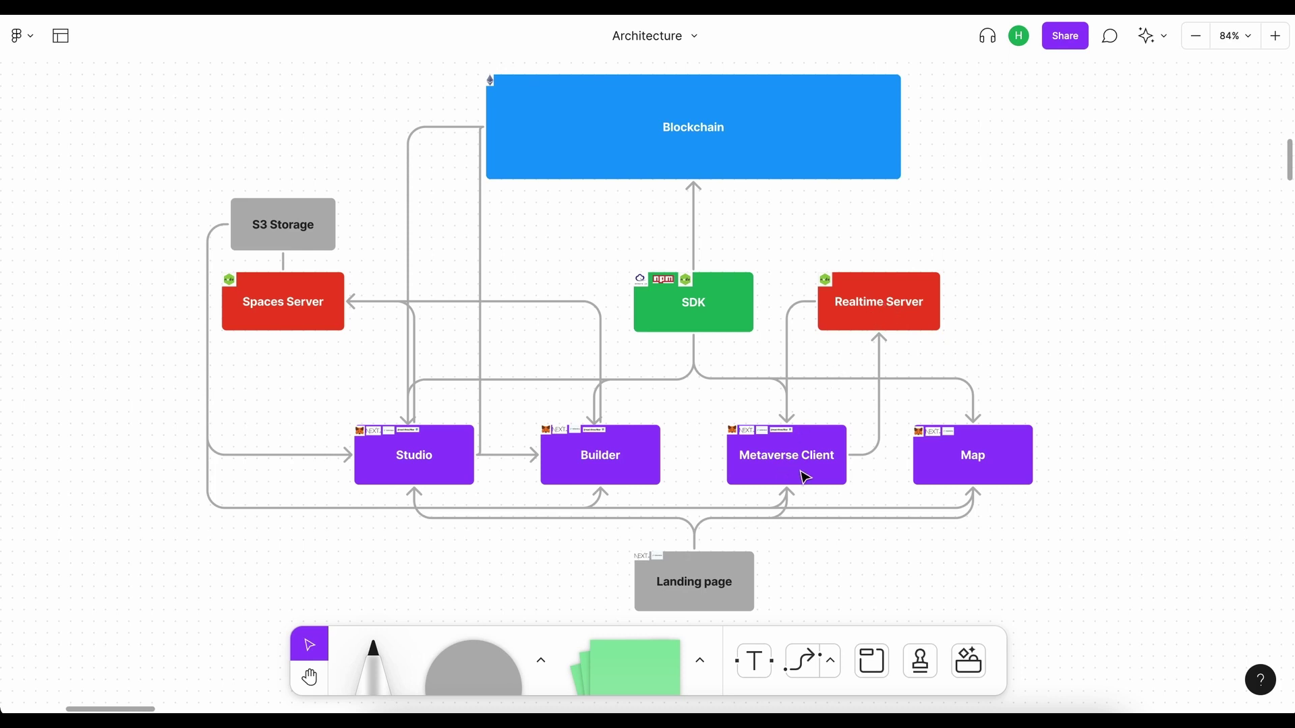
{"action": "left_click", "coordinate": [918, 315]}
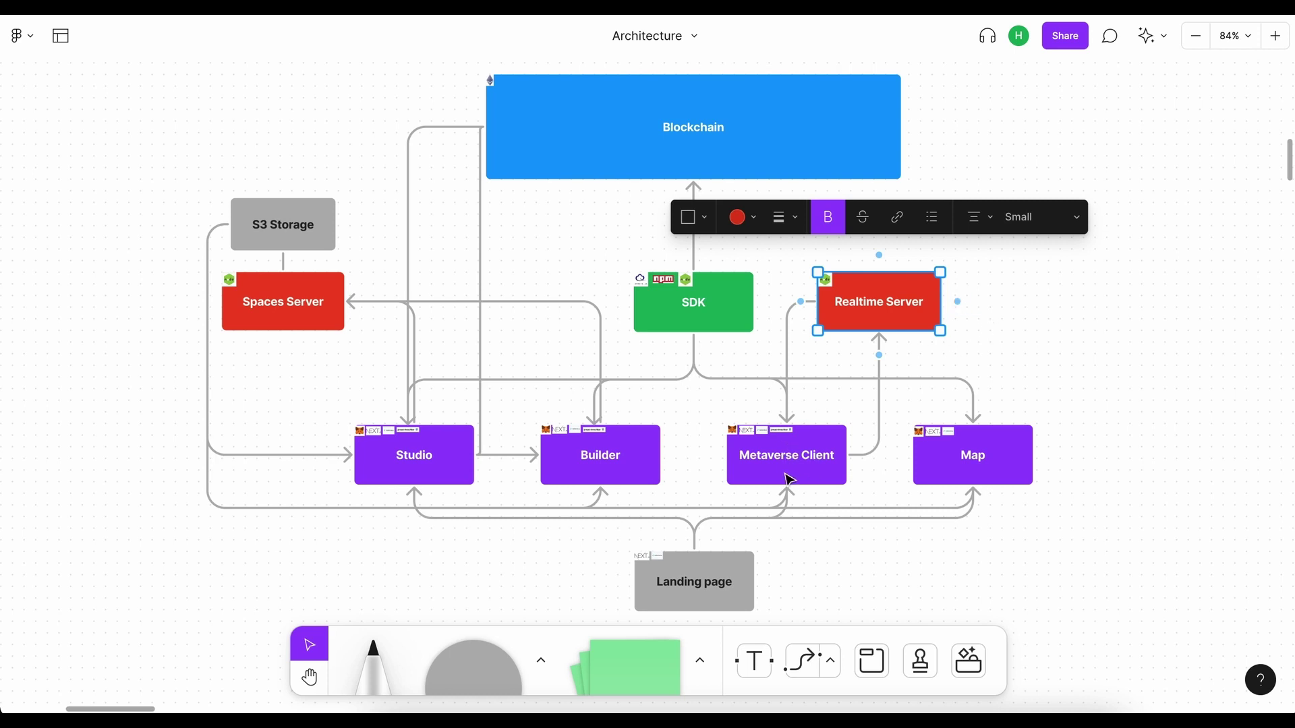
{"action": "left_click", "coordinate": [1077, 337]}
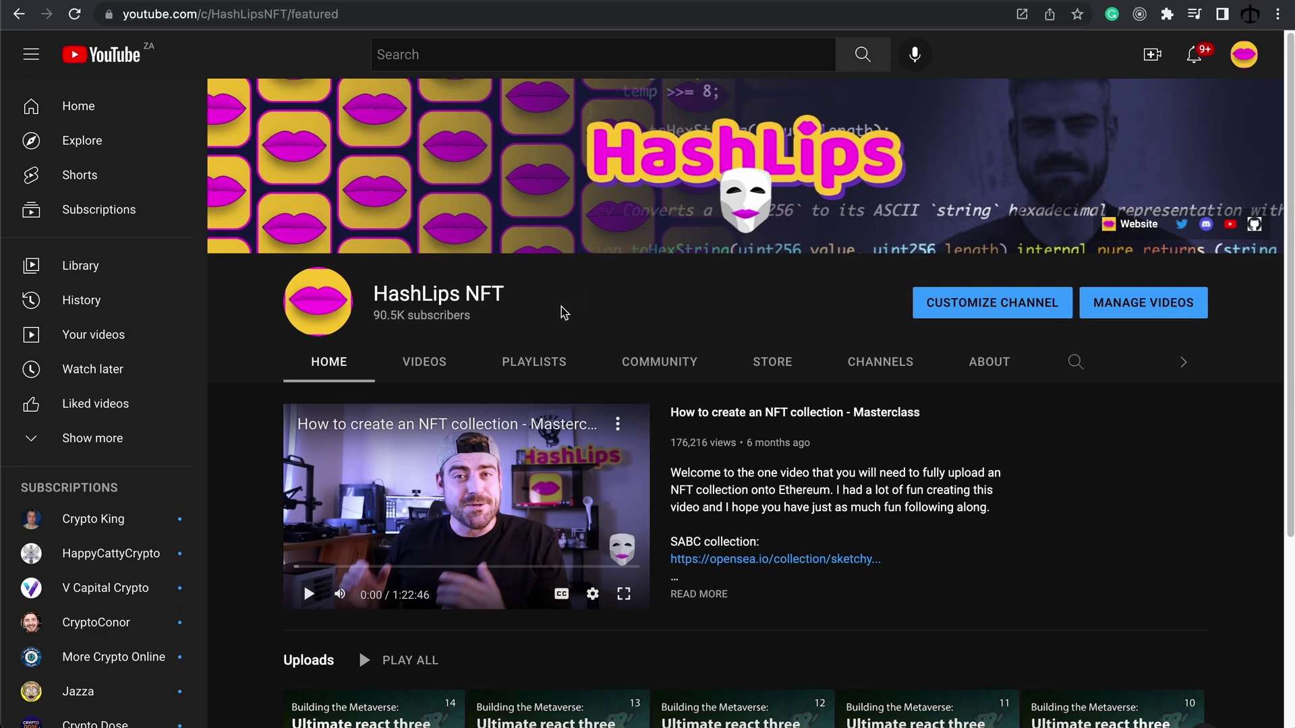
- Switch to the HashLips NFT channel on YouTube and open its playlists
{"action": "left_click", "coordinate": [543, 365]}
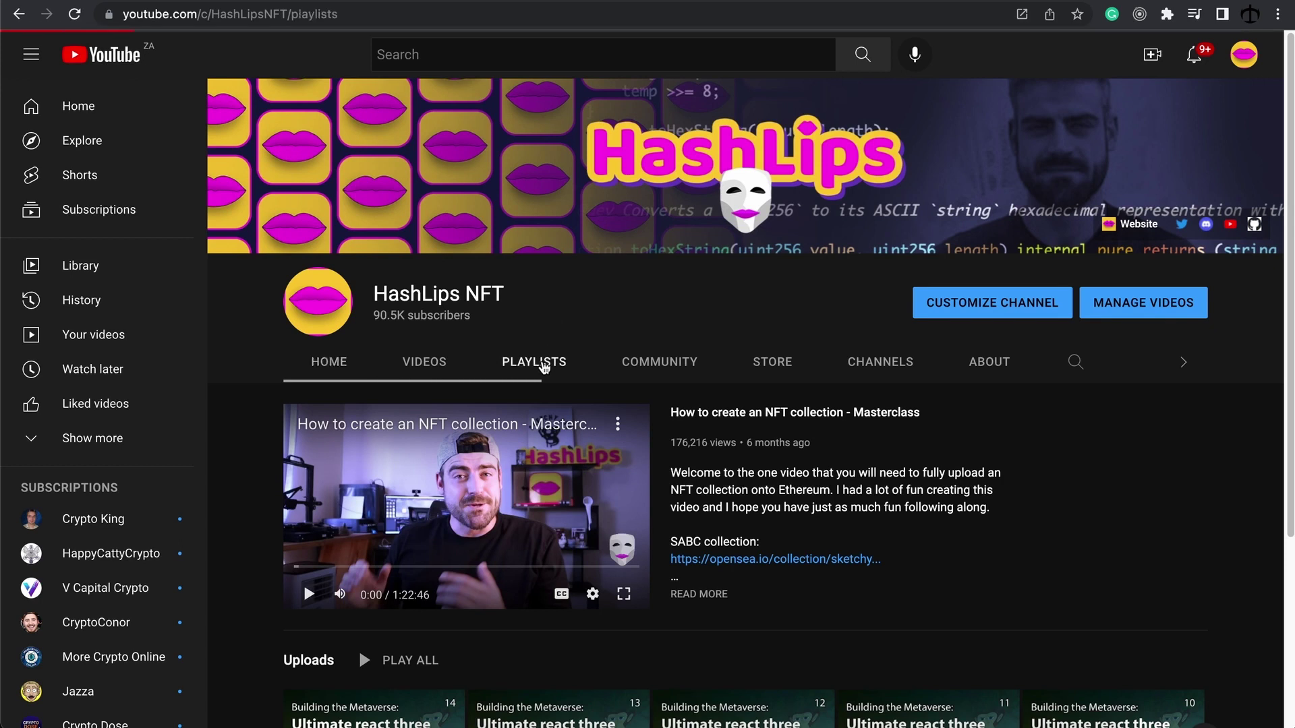